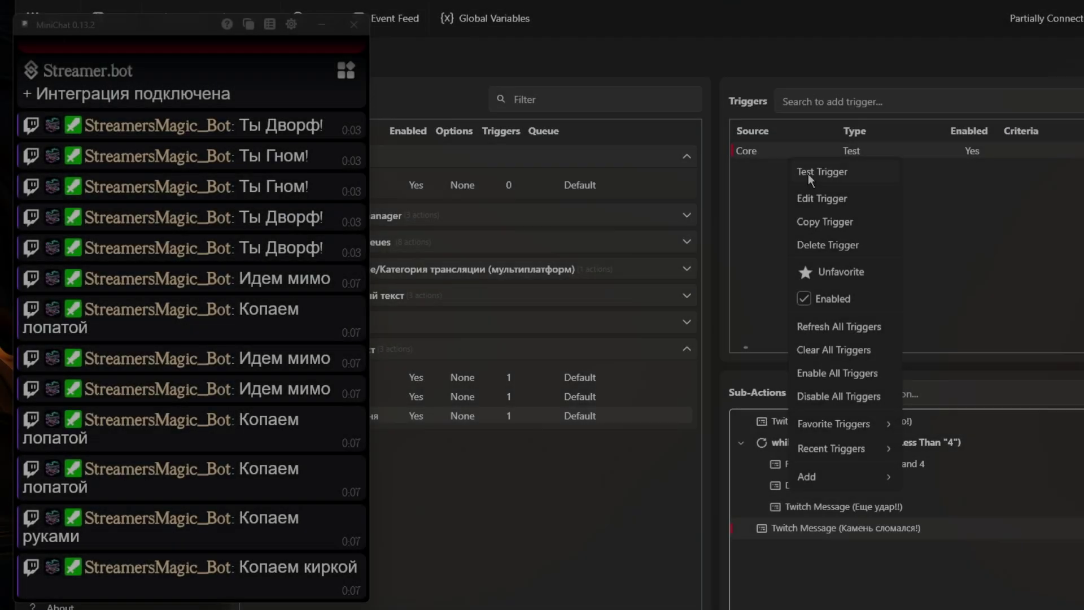
# Step: Run the Core Test trigger of the action "3. Мини-Игра Копка камня" twice
pyautogui.click(808, 174)
pyautogui.rightClick(800, 152)
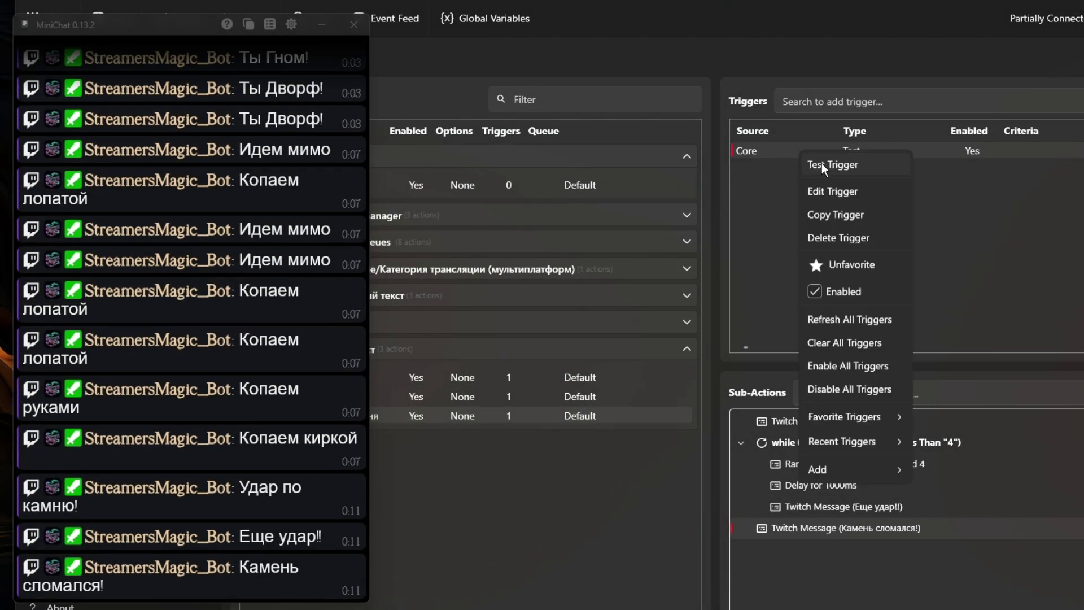
pyautogui.click(822, 164)
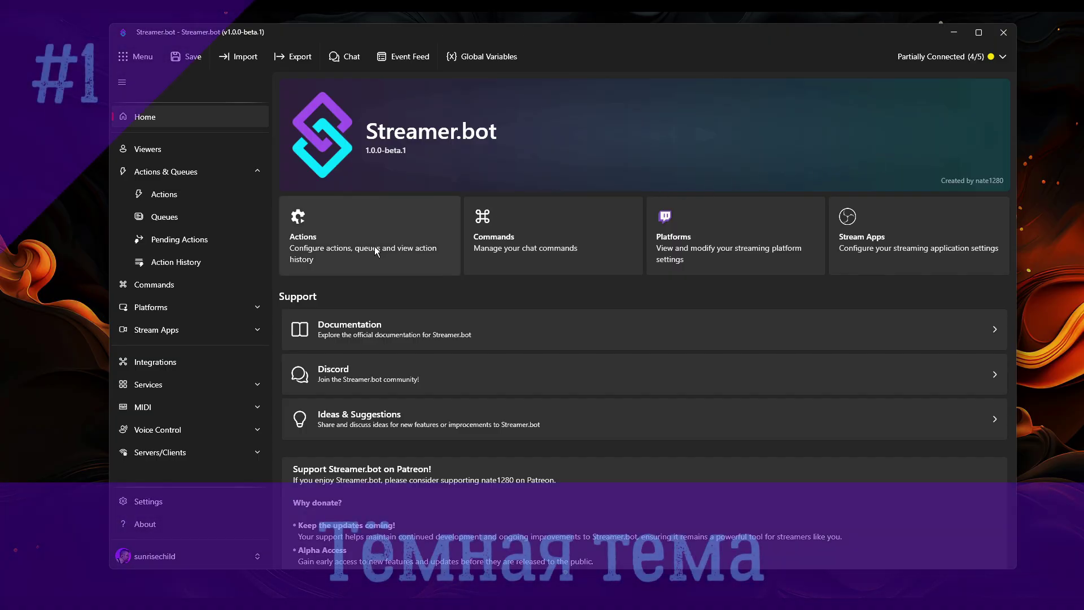
# Step: Look through the Actions, Commands and Stream Apps pages from the home page and return home
pyautogui.click(375, 246)
pyautogui.click(146, 117)
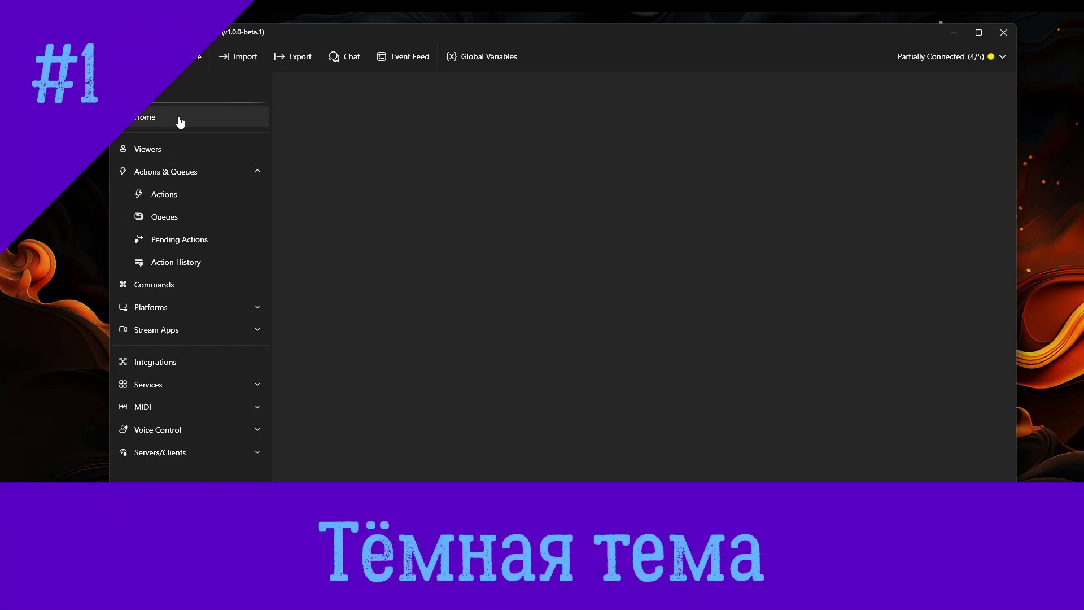
pyautogui.click(510, 204)
pyautogui.click(147, 118)
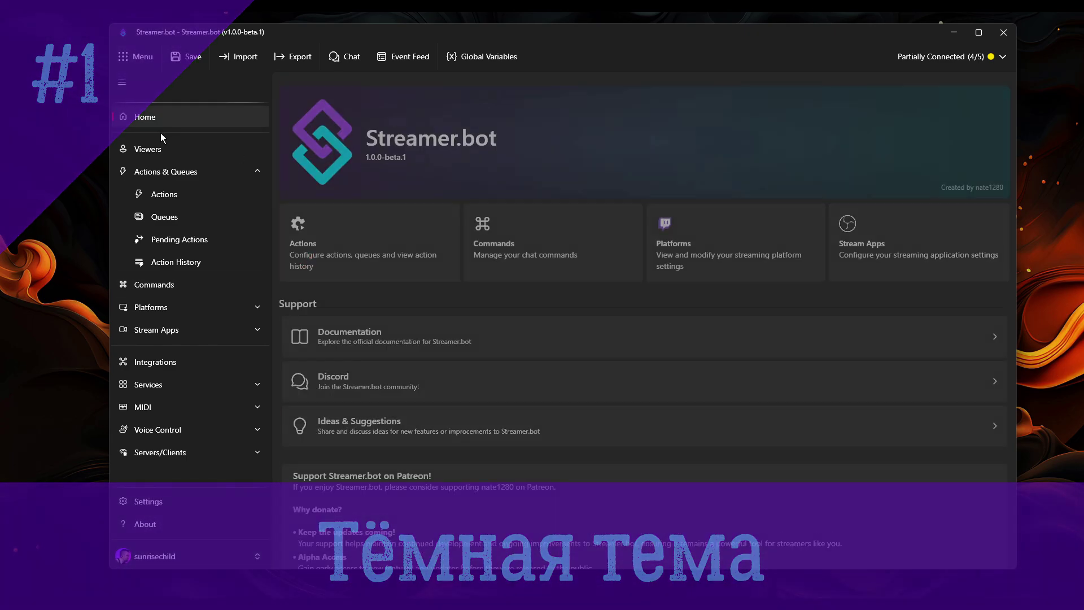
pyautogui.click(886, 240)
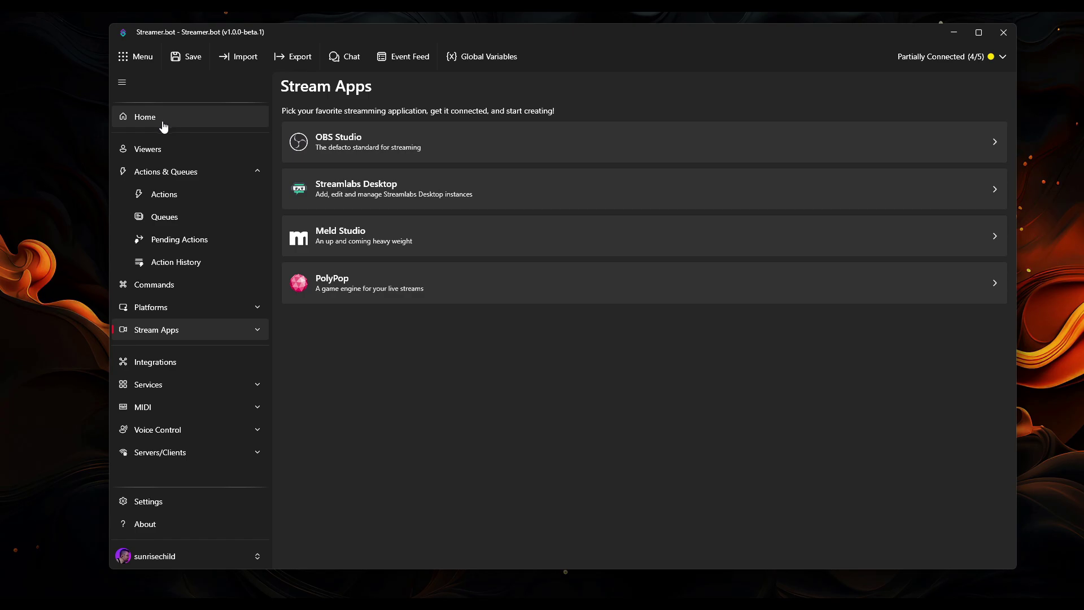
pyautogui.click(158, 122)
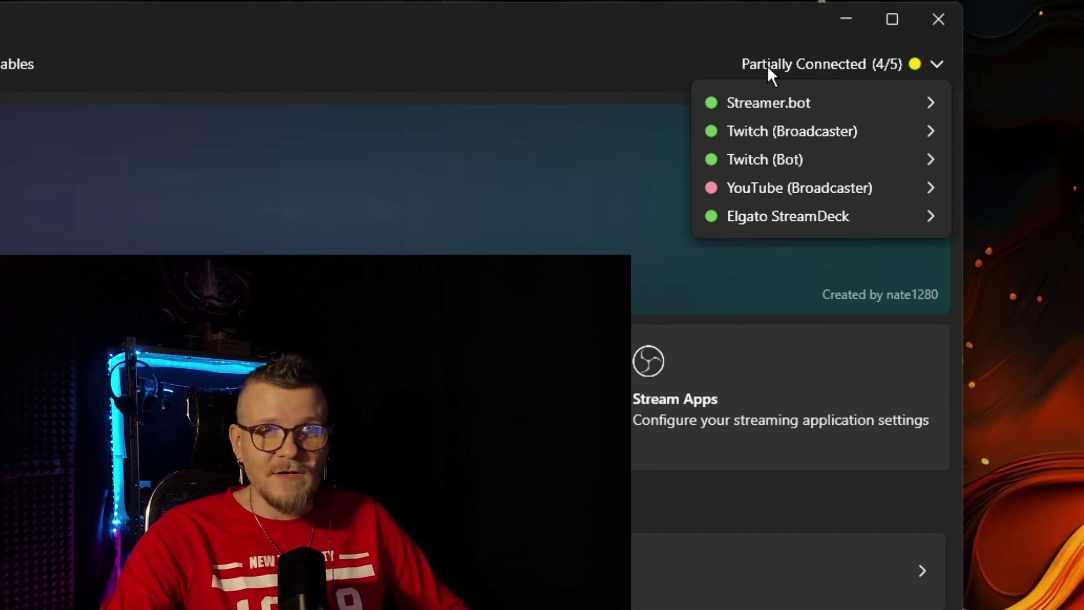
# Step: Review the connection status list and view the linked Streamer.bot instances and Twitch (Bot) pages
pyautogui.click(663, 61)
pyautogui.click(770, 66)
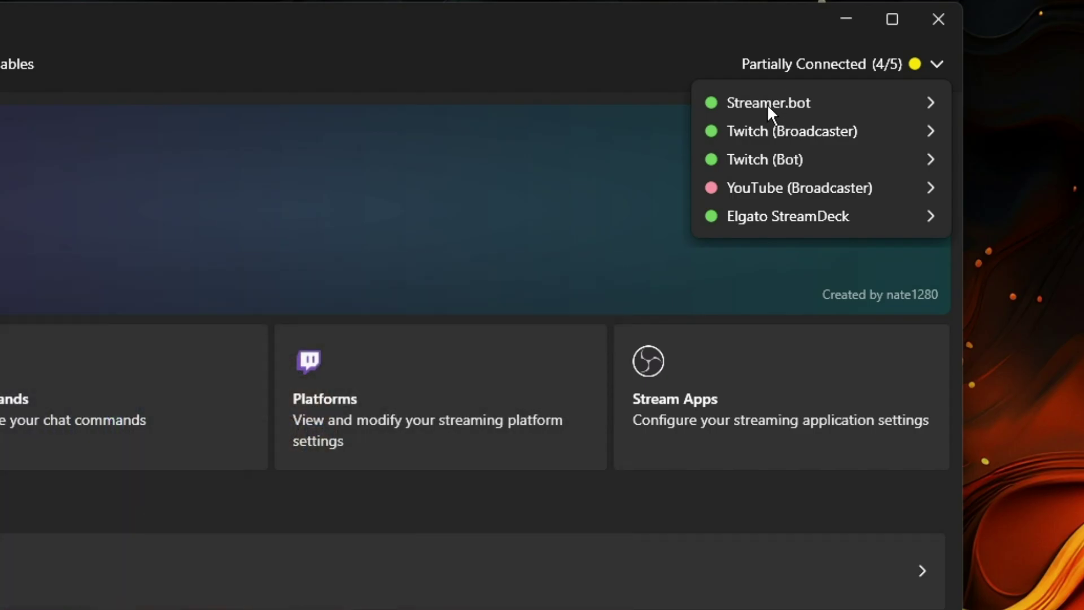
pyautogui.click(768, 104)
pyautogui.click(949, 54)
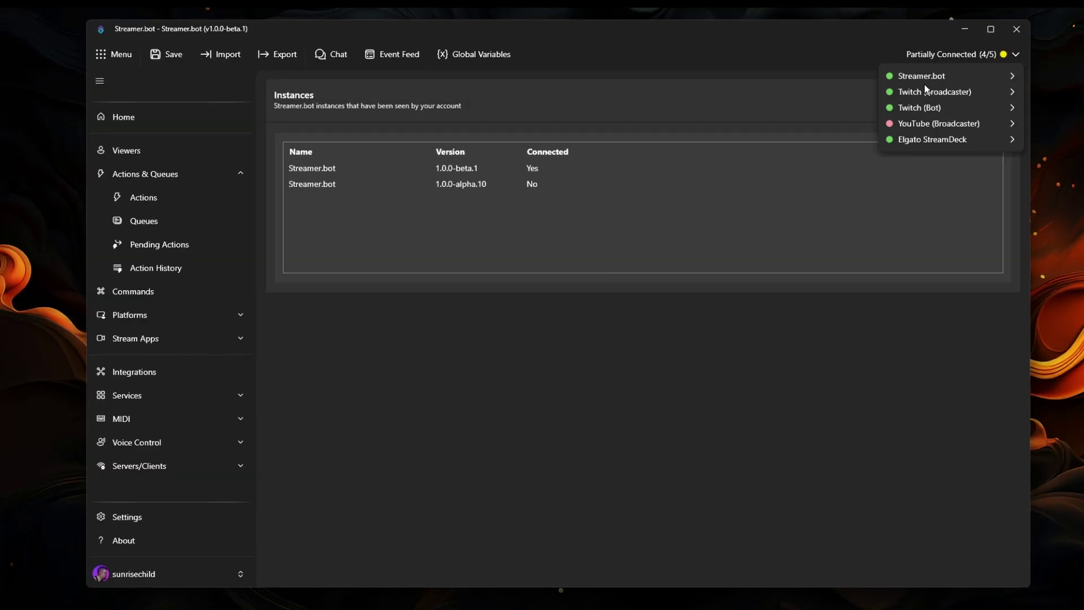
pyautogui.click(913, 107)
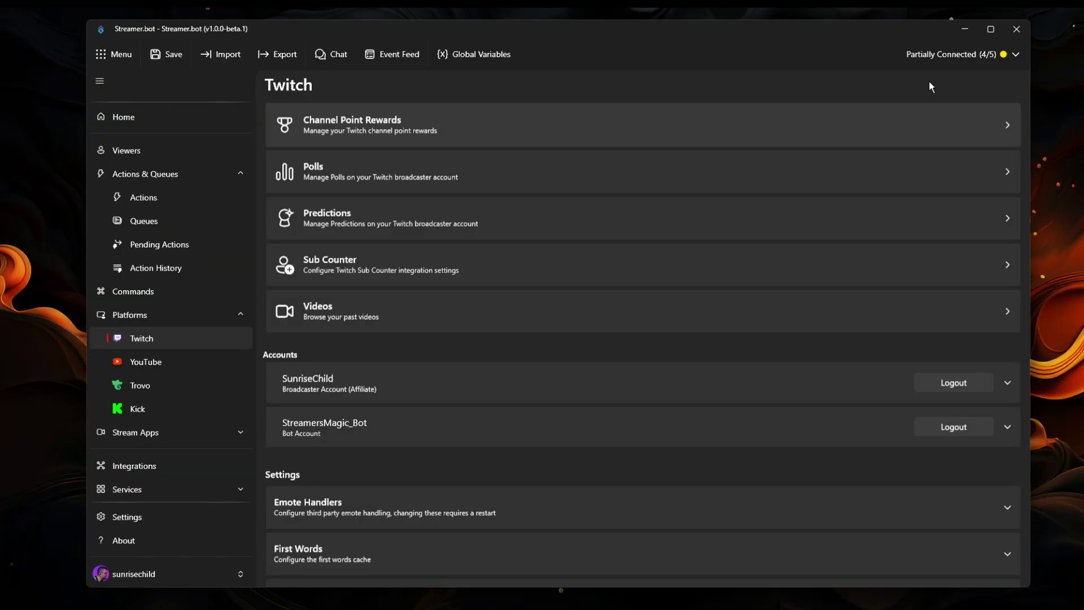
pyautogui.click(954, 55)
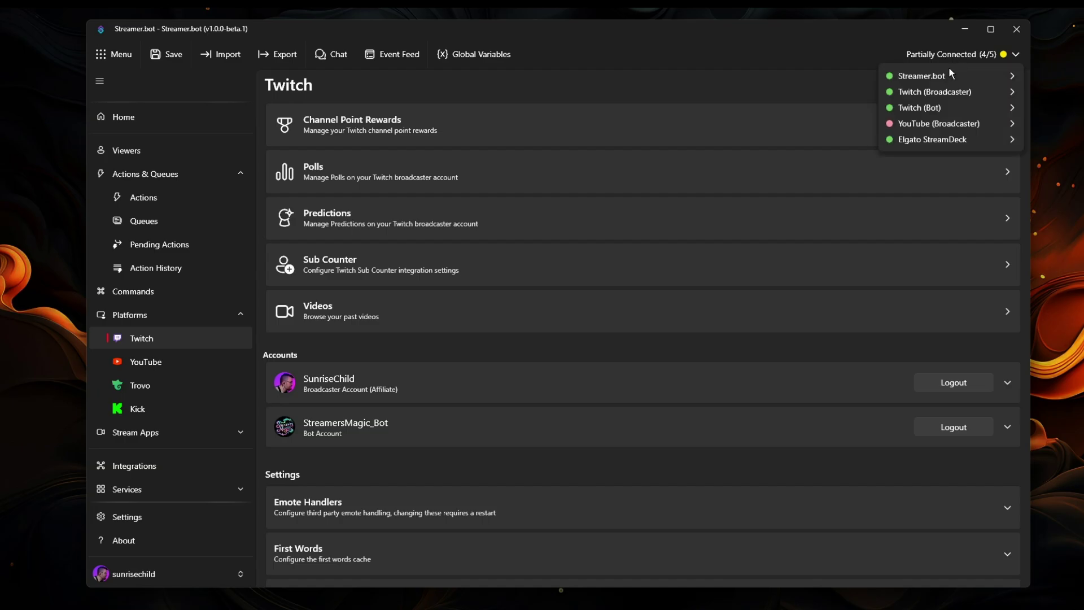
pyautogui.click(910, 75)
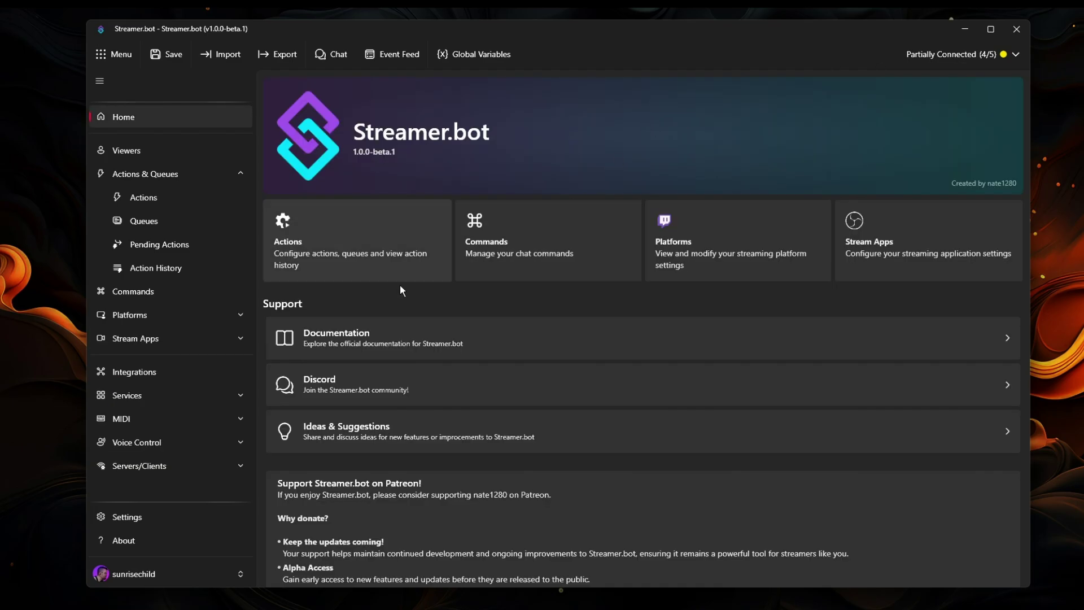
# Step: Switch the theme to Light Mode in the User Interface settings and return to the home page
pyautogui.click(127, 517)
pyautogui.click(355, 195)
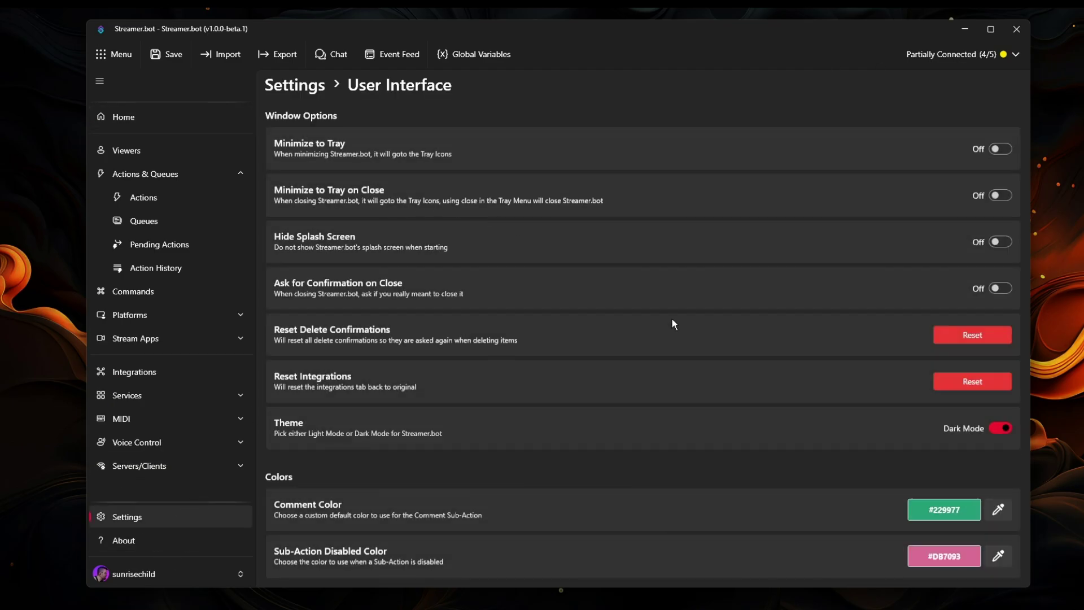
pyautogui.click(1001, 428)
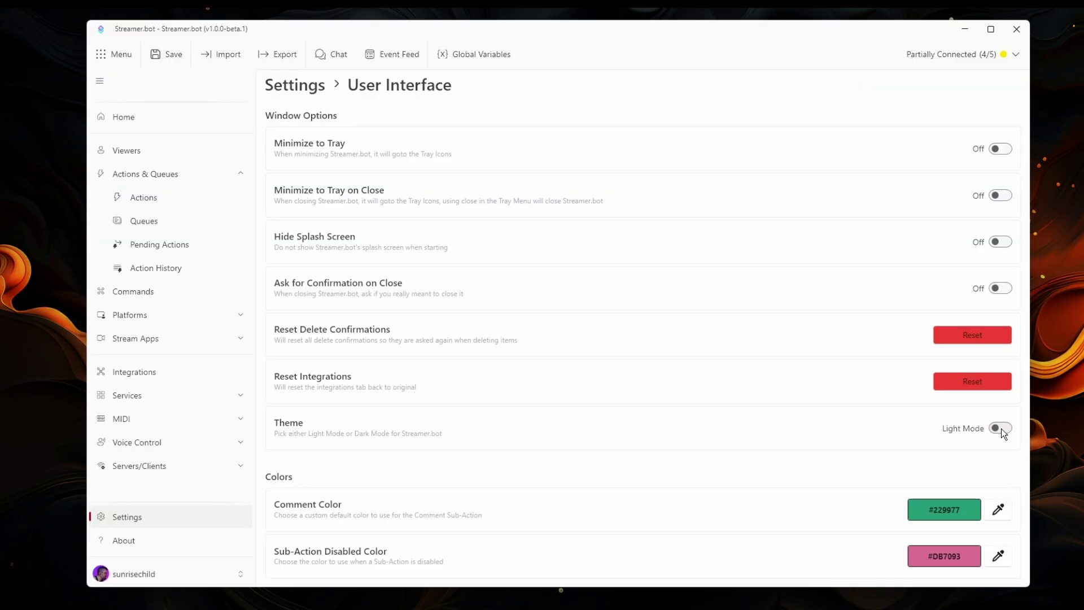
pyautogui.click(142, 118)
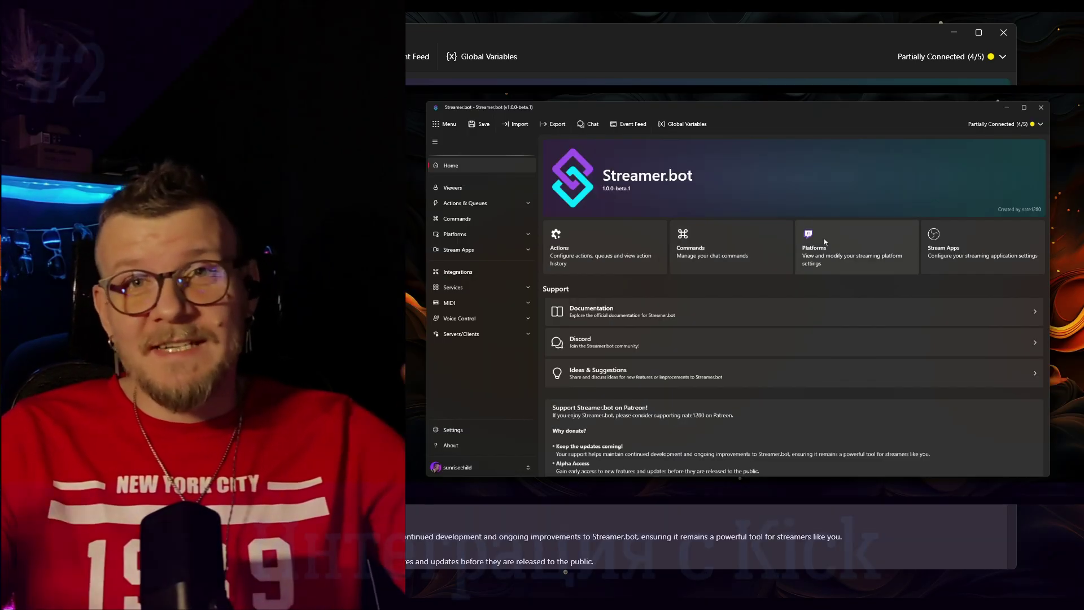
# Step: Open the Kick platform page and start the login for the broadcaster account
pyautogui.click(824, 239)
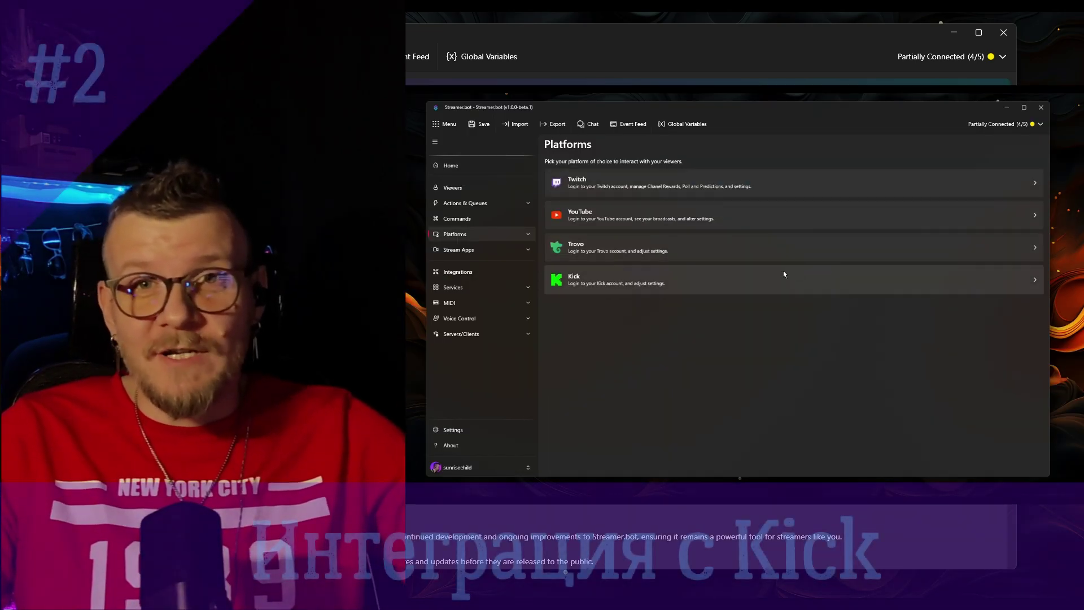
pyautogui.click(593, 281)
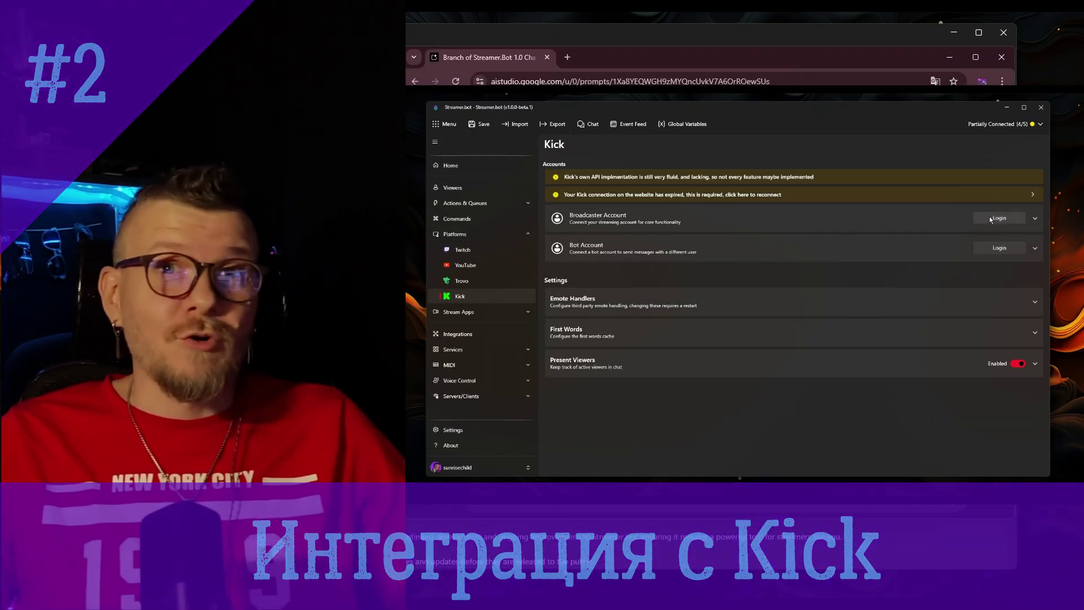
pyautogui.click(998, 218)
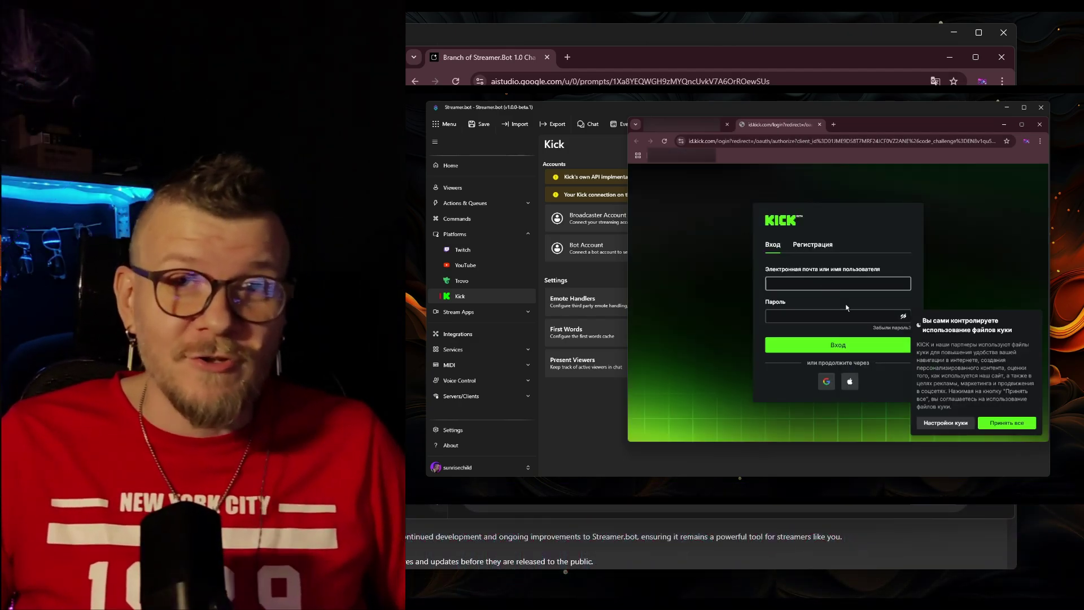
# Step: Accept all cookies on the Kick login page and sign in with the account username and password
pyautogui.click(1001, 424)
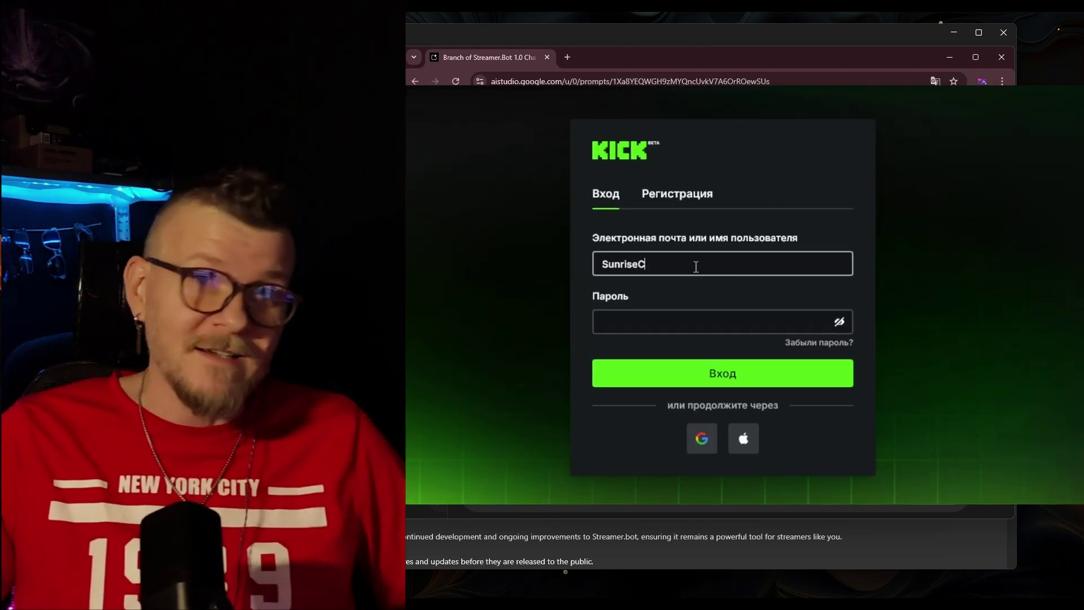
pyautogui.write('••••')
pyautogui.press('Return')
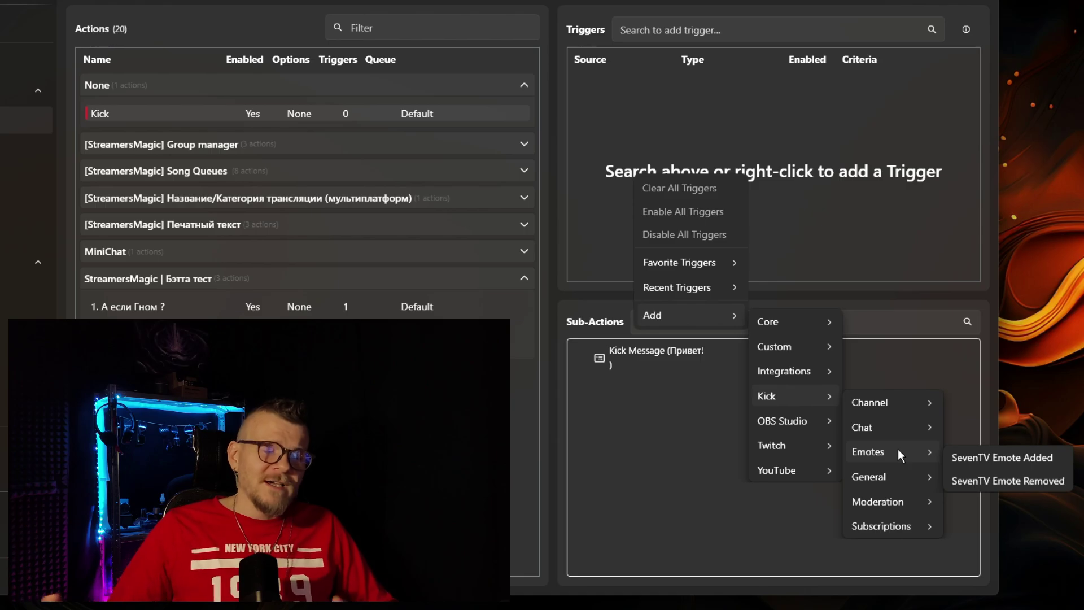
# Step: Look through the General, Moderation and Subscriptions categories of the Kick triggers available for the Kick action
pyautogui.moveTo(893, 476)
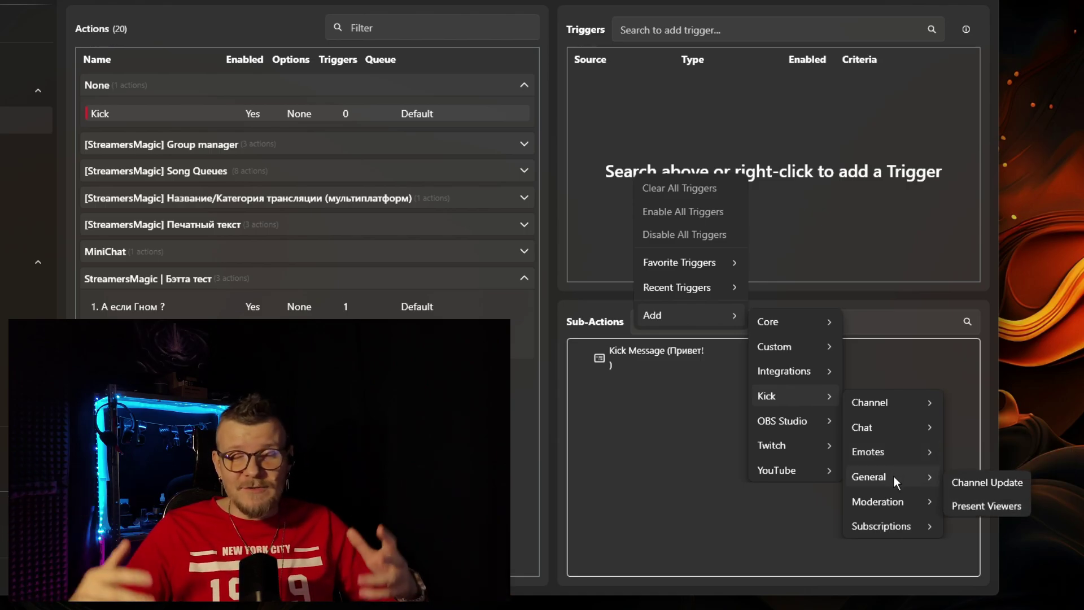
pyautogui.moveTo(894, 497)
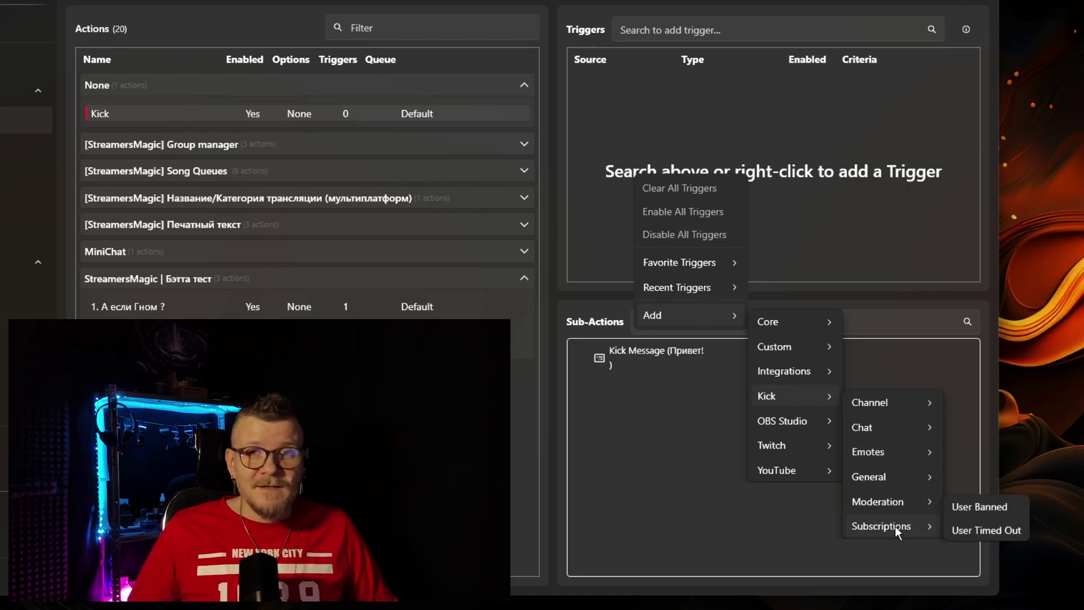
pyautogui.moveTo(896, 526)
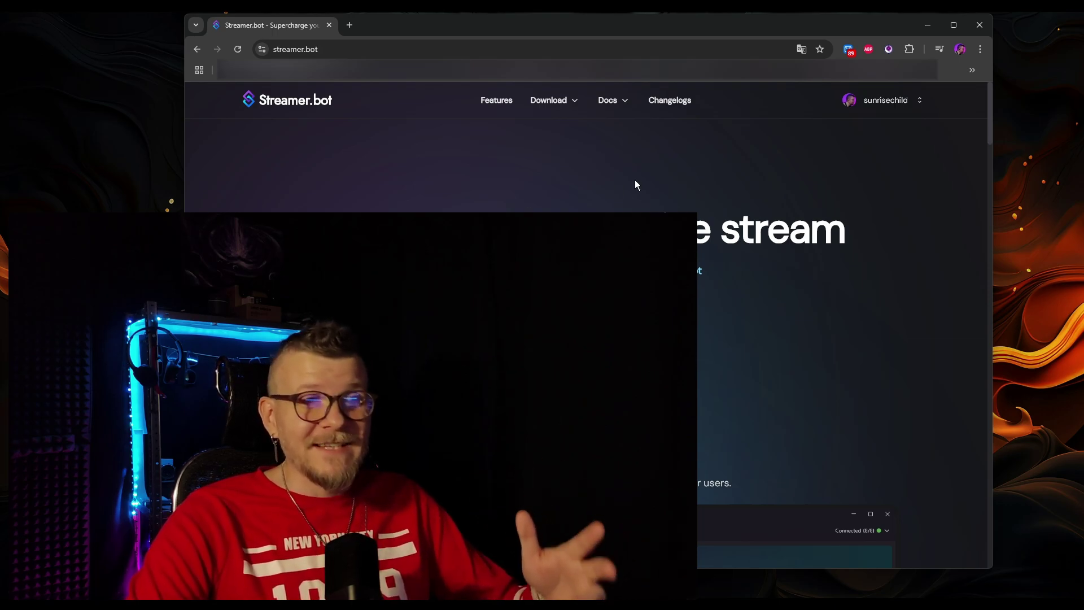
# Step: Open Decks from the account on the Streamer.bot website and review Deck 1's User Access and General settings
pyautogui.click(903, 107)
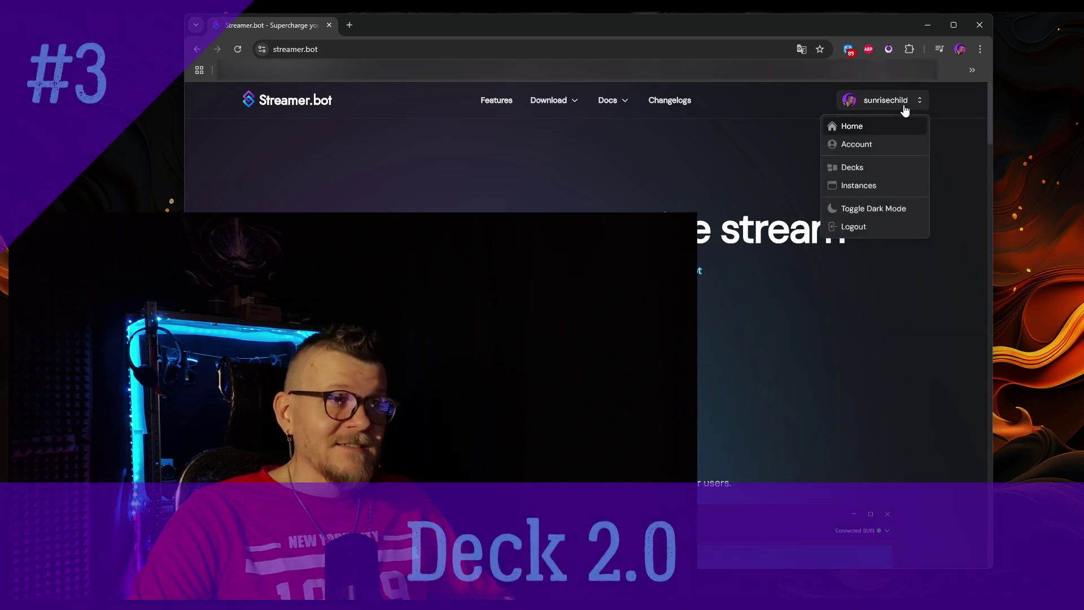
pyautogui.click(870, 176)
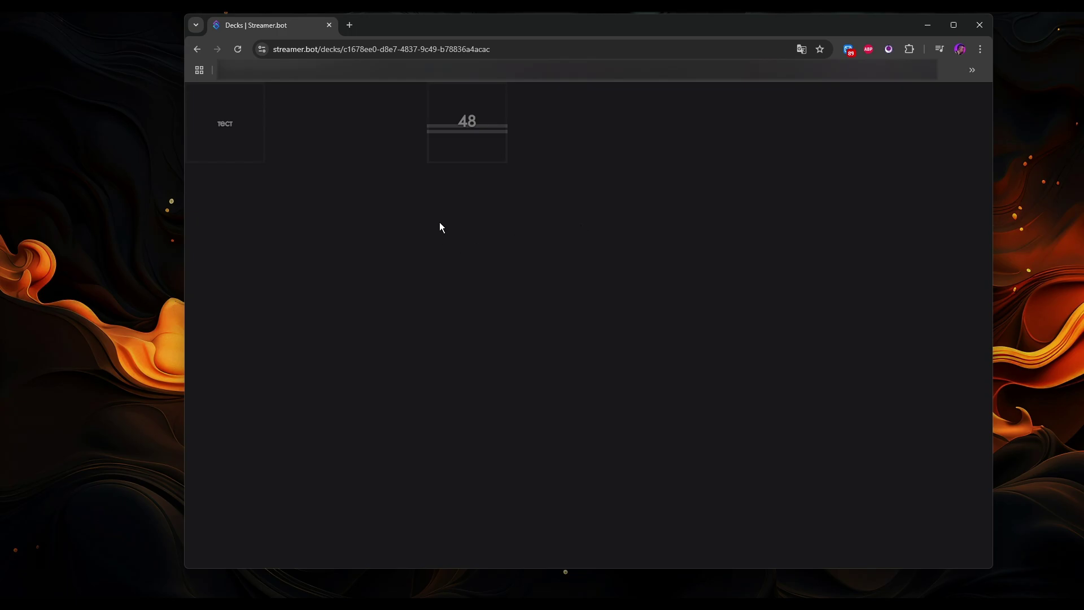
pyautogui.hotkey('ctrl', 'l')
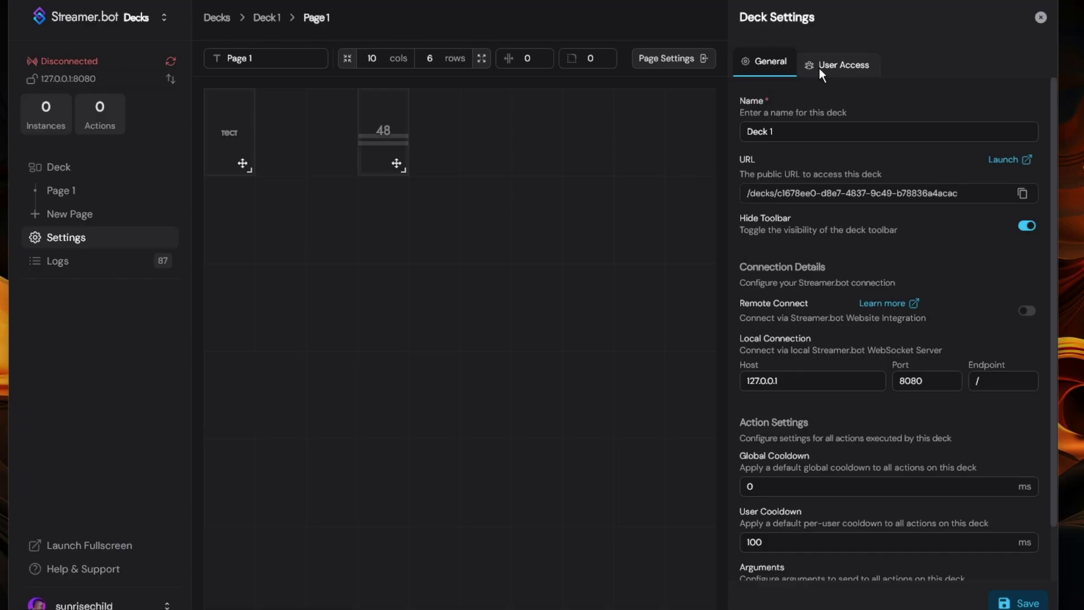
pyautogui.click(820, 69)
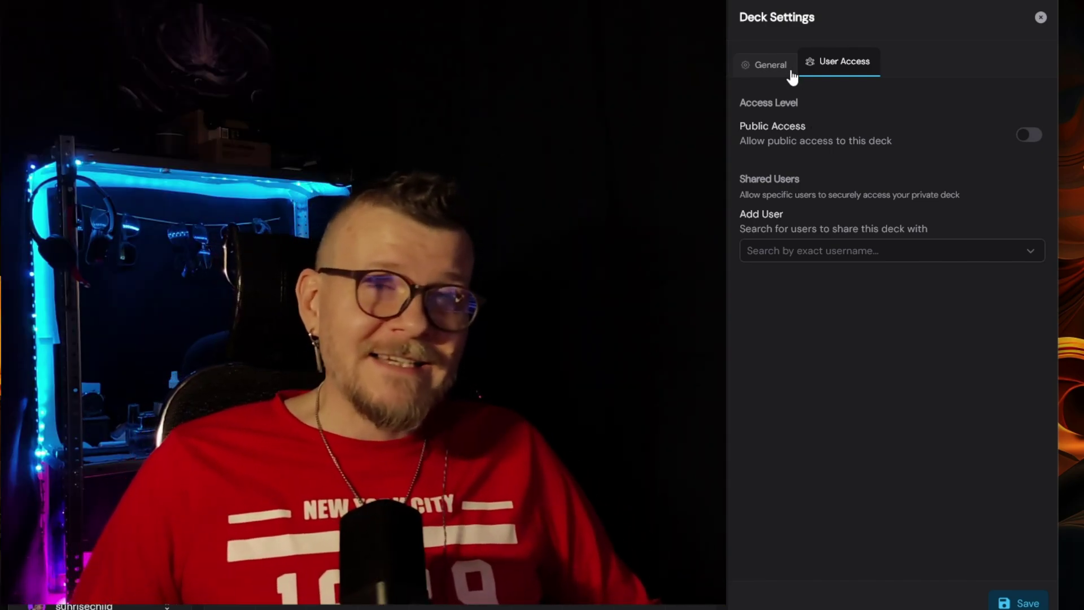
pyautogui.click(773, 66)
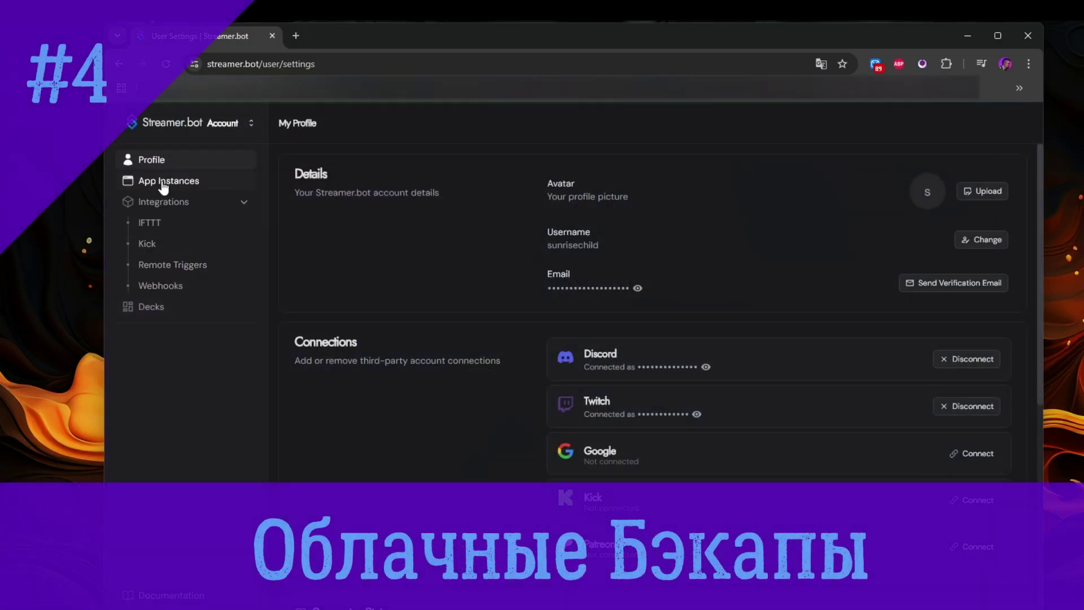
# Step: Open the 1.0.0-beta.1 app instance of the Streamer.bot account and review its backups, actions, overview and settings
pyautogui.click(163, 186)
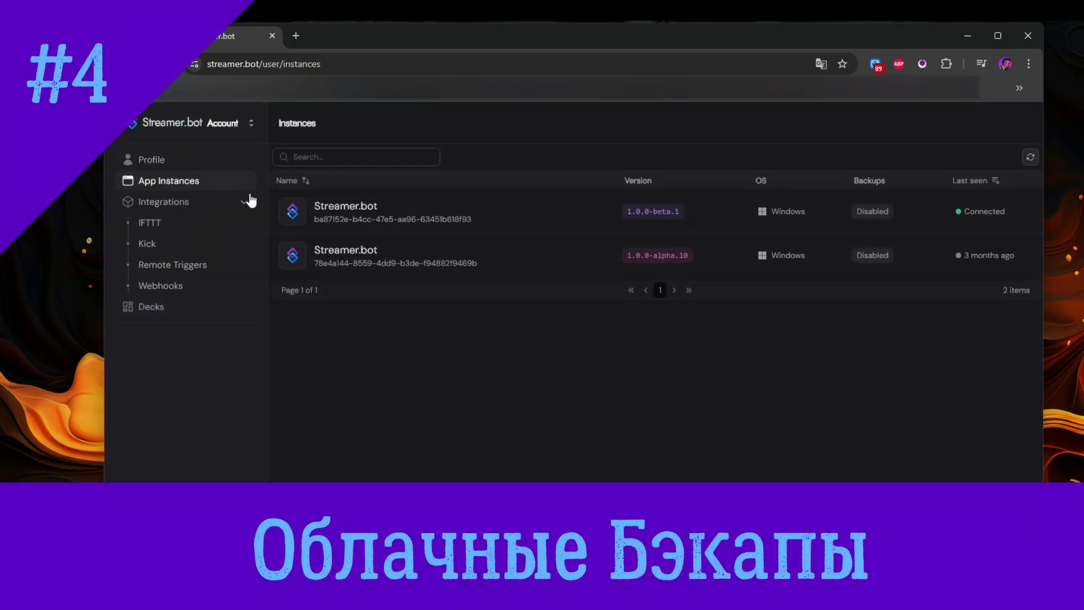
pyautogui.click(583, 209)
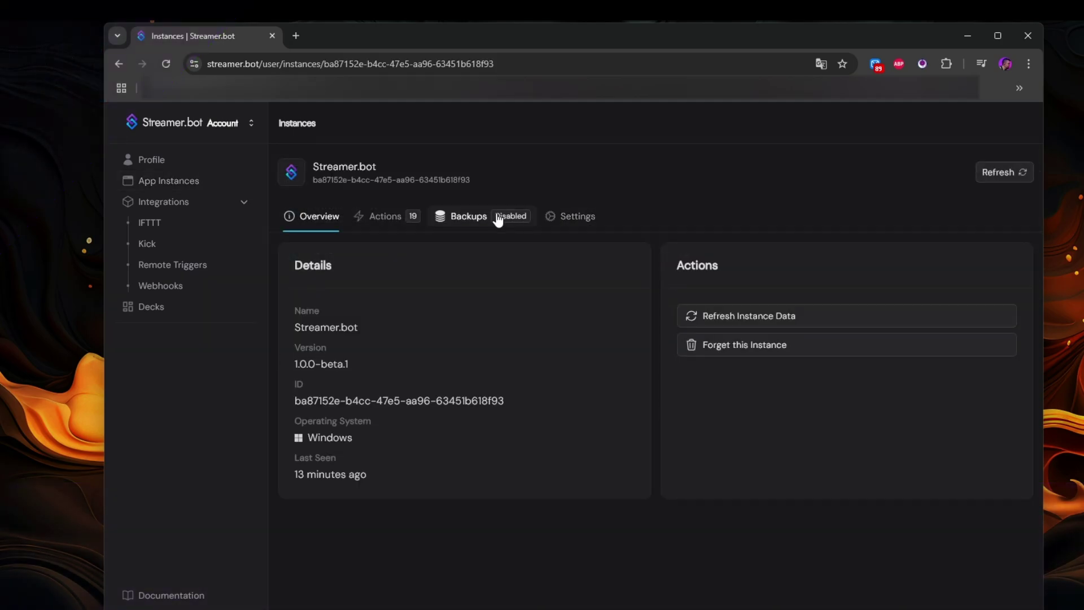
pyautogui.click(471, 218)
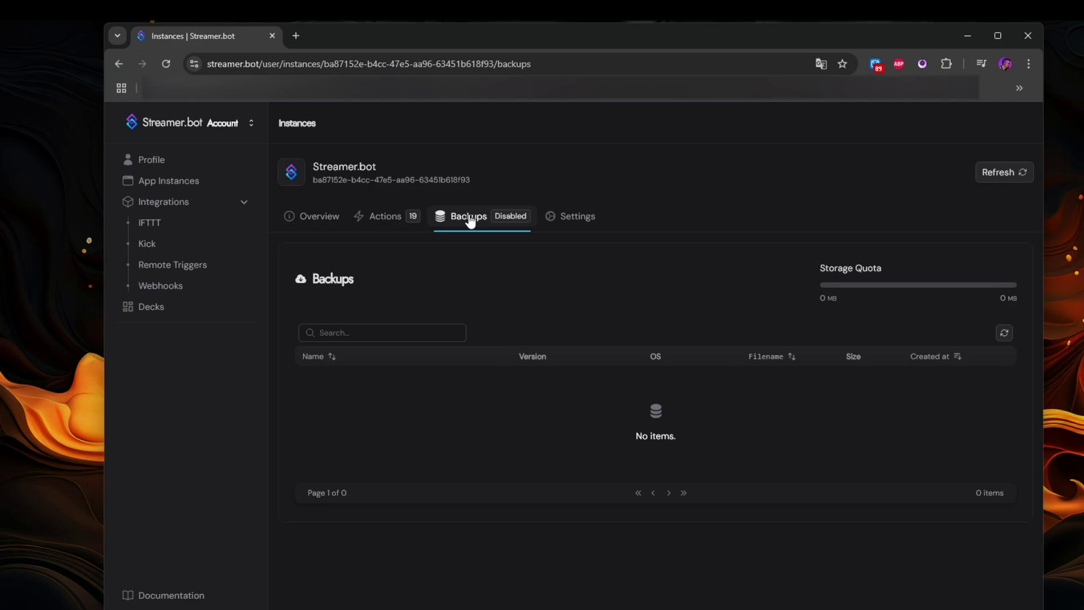
pyautogui.click(376, 221)
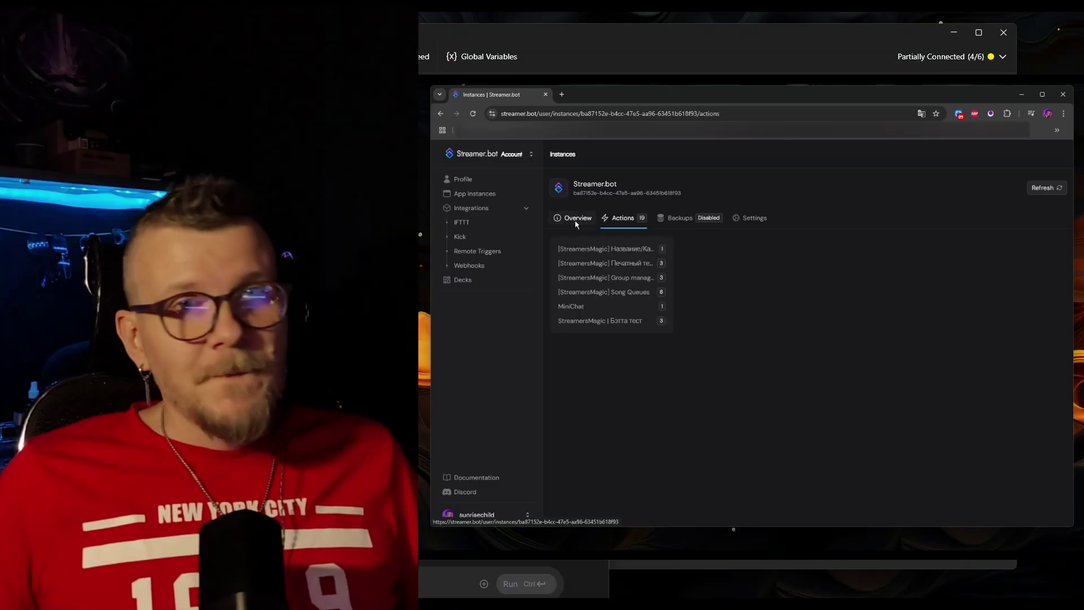
pyautogui.click(317, 223)
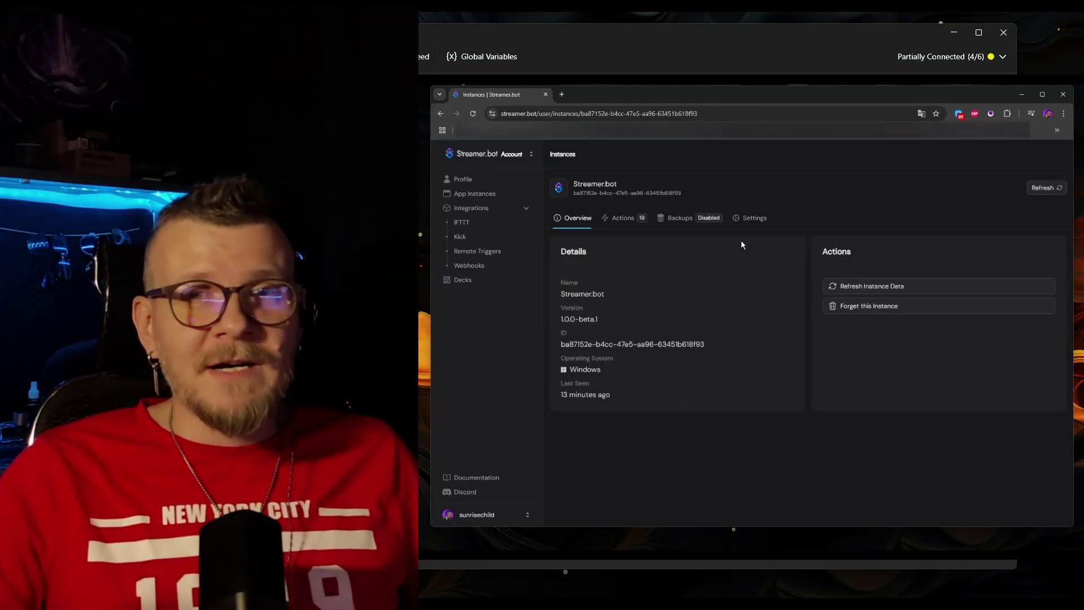
pyautogui.click(752, 218)
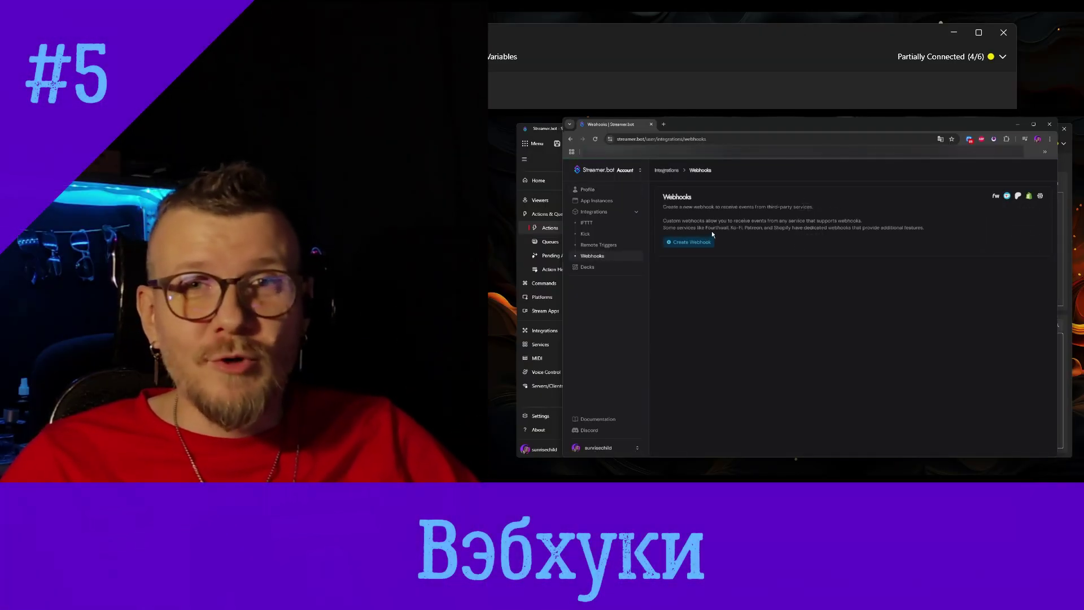
# Step: Start creating a new webhook in the account's Webhooks integration
pyautogui.click(696, 243)
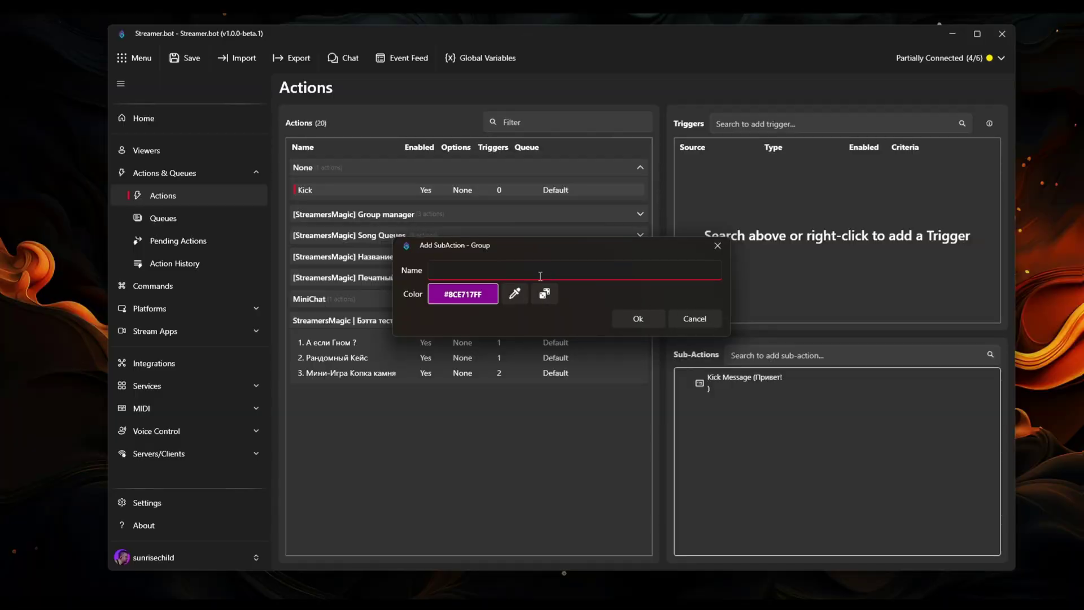
# Step: Add a purple sub-action group to the Kick action, move the Kick message into it, and paste three copies of the message
pyautogui.press('Return')
pyautogui.moveTo(734, 377); pyautogui.dragTo(754, 404)
pyautogui.hotkey('ctrl', 'c')
pyautogui.hotkey('ctrl', 'v')
pyautogui.hotkey('ctrl', 'v')
pyautogui.hotkey('ctrl', 'v')
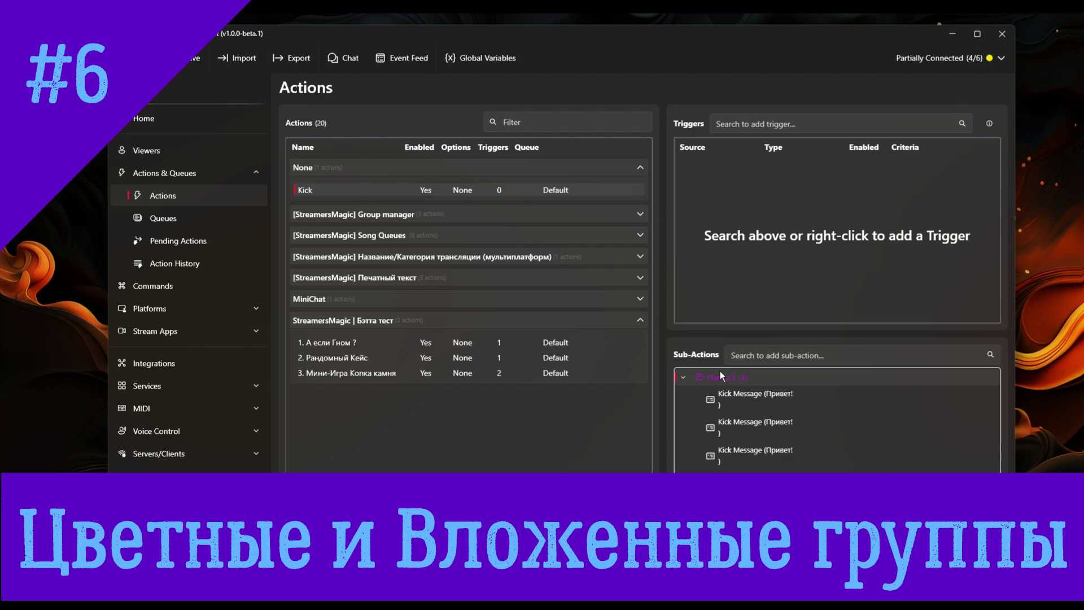
# Step: Add a randomly colored sub-action group named Папка2 inside Папка 1 and move two of the Kick messages into it
pyautogui.click(746, 382)
pyautogui.click(544, 294)
pyautogui.click(500, 271)
pyautogui.write('П')
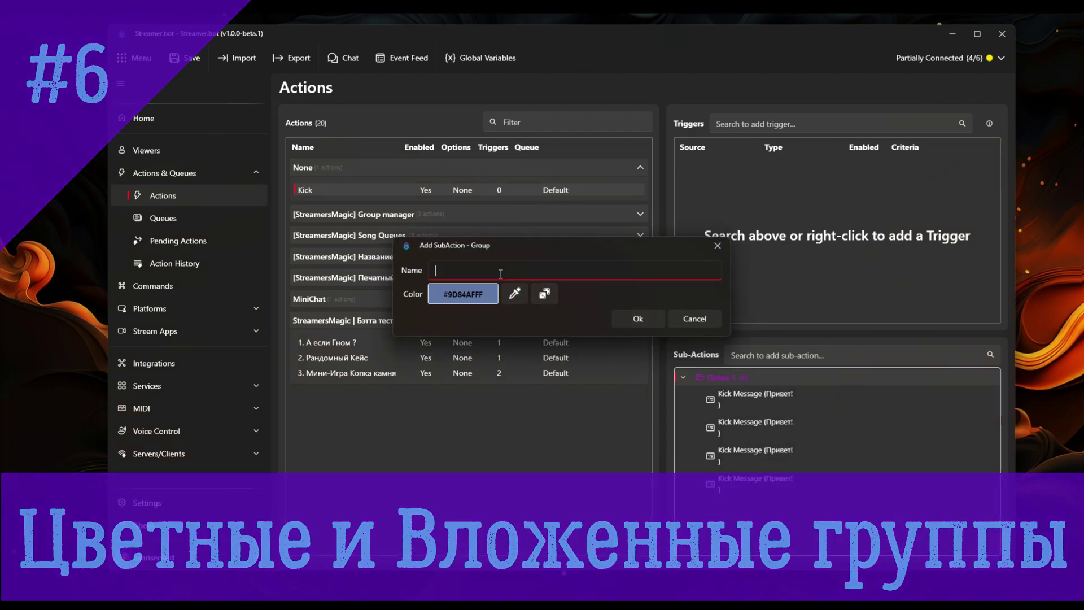
pyautogui.write('апк')
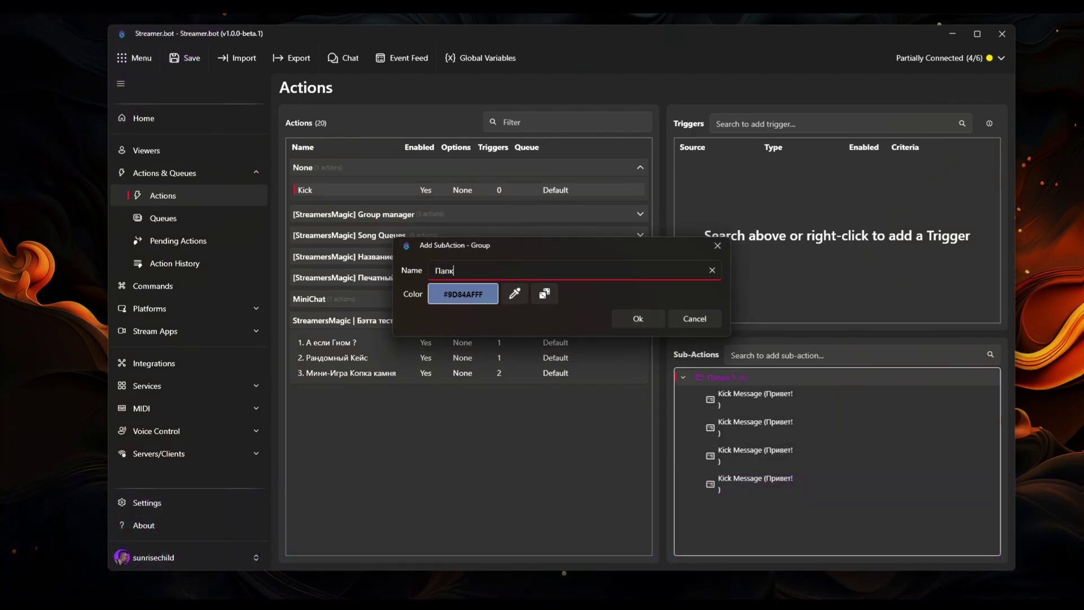
pyautogui.write('а2')
pyautogui.press('Return')
pyautogui.moveTo(751, 484); pyautogui.dragTo(734, 507)
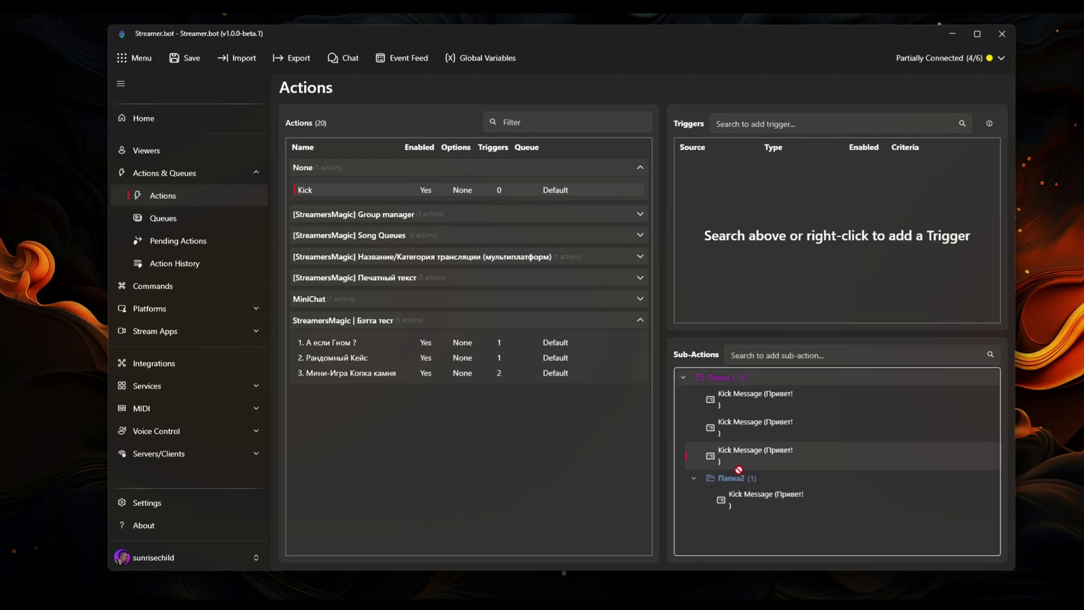
pyautogui.moveTo(738, 460); pyautogui.dragTo(734, 480)
# Step: Nest a randomly colored sub-action group named Папка 3 inside Папка2
pyautogui.rightClick(732, 450)
pyautogui.click(749, 165)
pyautogui.click(545, 293)
pyautogui.write('Папка 3')
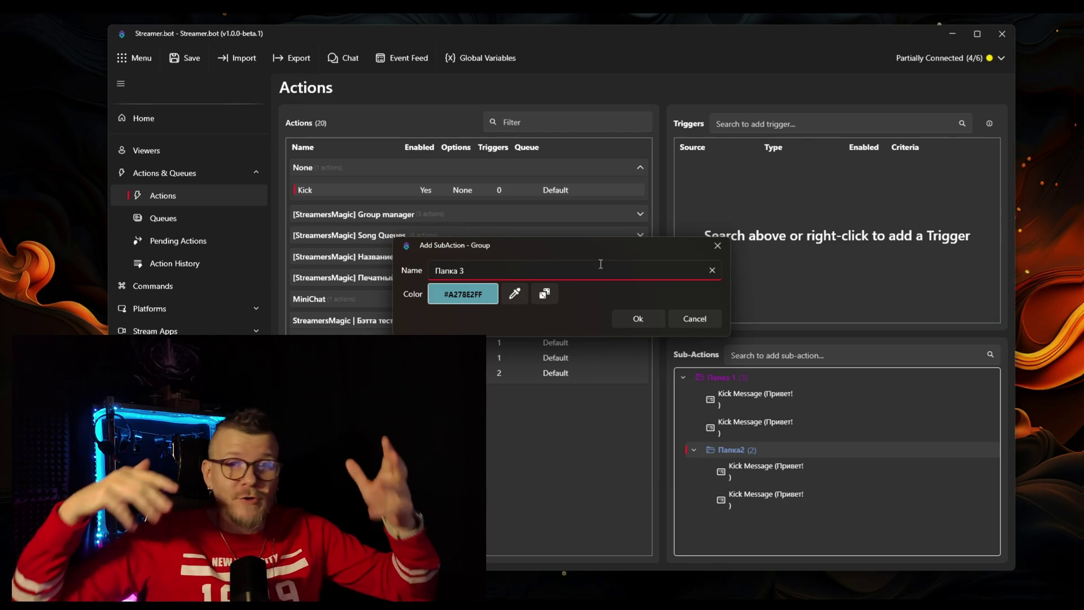
pyautogui.press('Return')
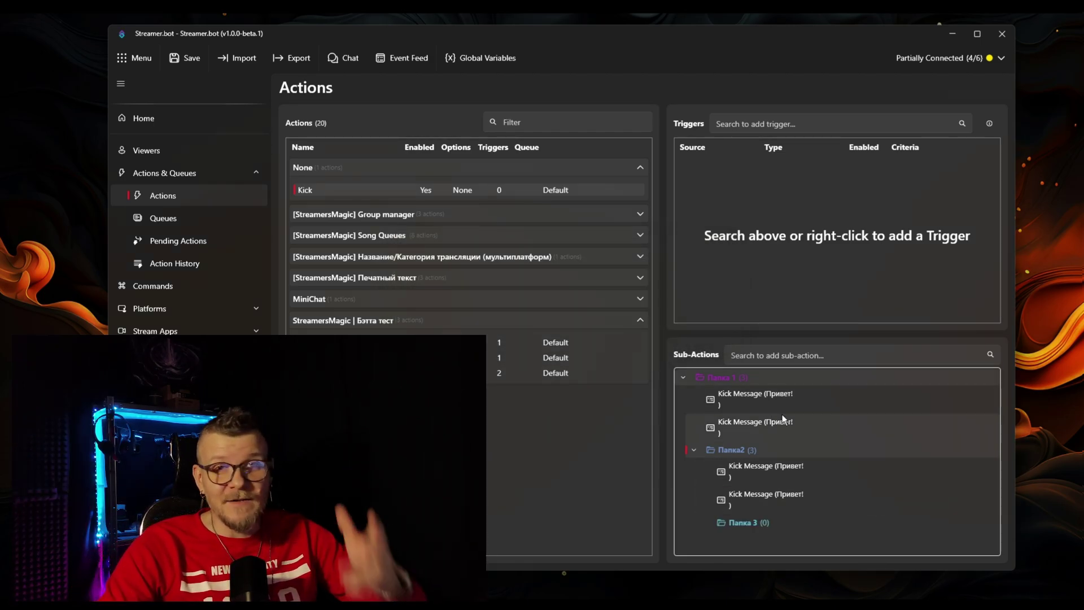
# Step: Turn on the Random option for the Папка 1 group and try the options of the nested Папка2 group
pyautogui.rightClick(716, 381)
pyautogui.click(810, 326)
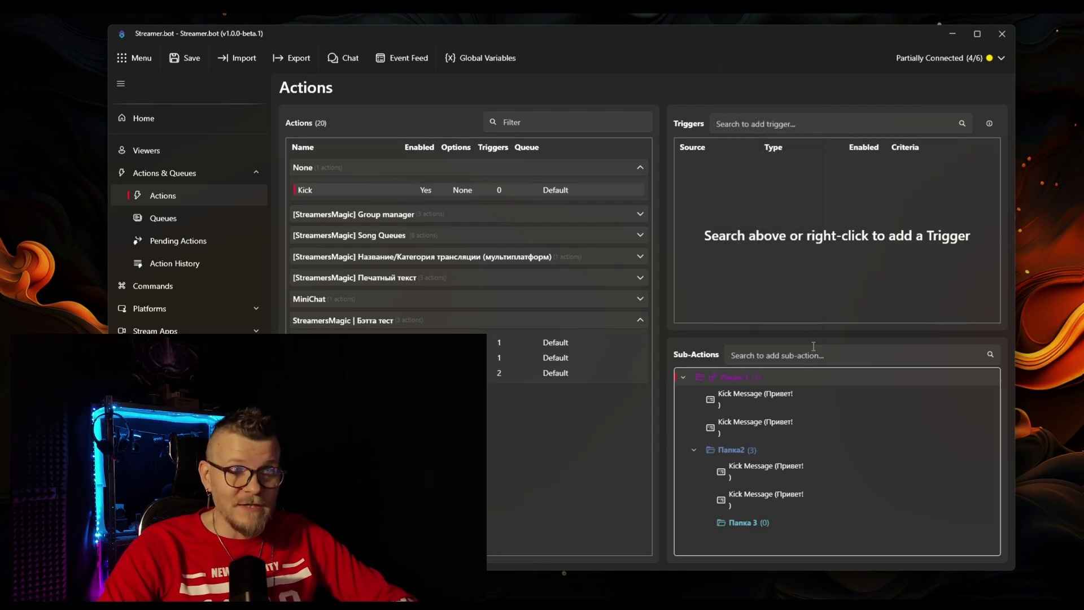
pyautogui.rightClick(729, 448)
pyautogui.click(754, 291)
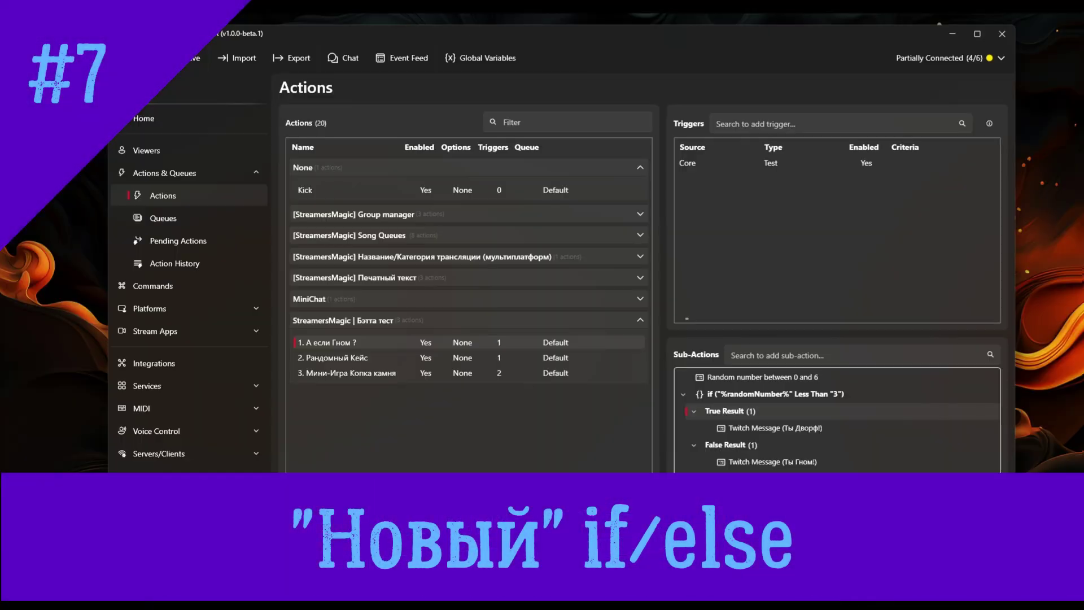
# Step: Collapse the existing condition and add an If/Else sub-action with input %вавы%, operation Less Than and value 5
pyautogui.click(683, 394)
pyautogui.rightClick(698, 455)
pyautogui.moveTo(728, 550)
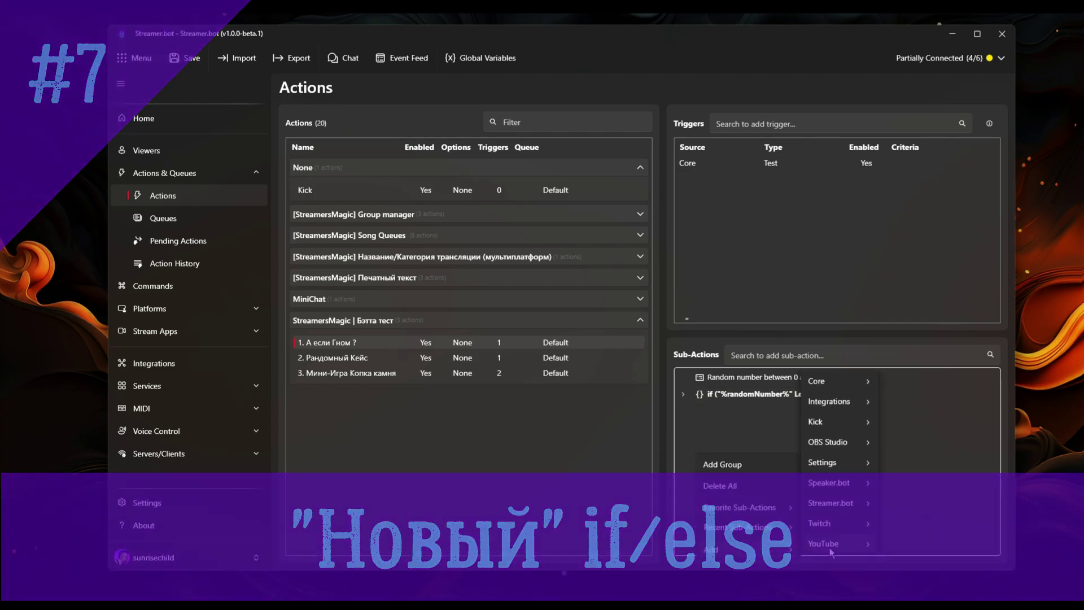
pyautogui.moveTo(852, 484)
pyautogui.moveTo(833, 377)
pyautogui.click(980, 268)
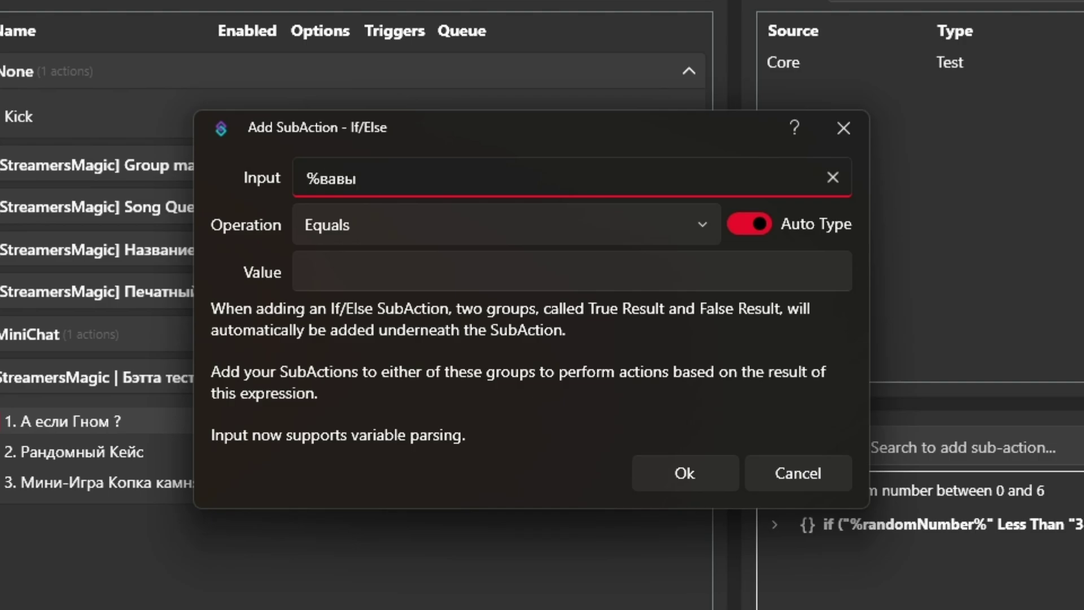
pyautogui.click(694, 231)
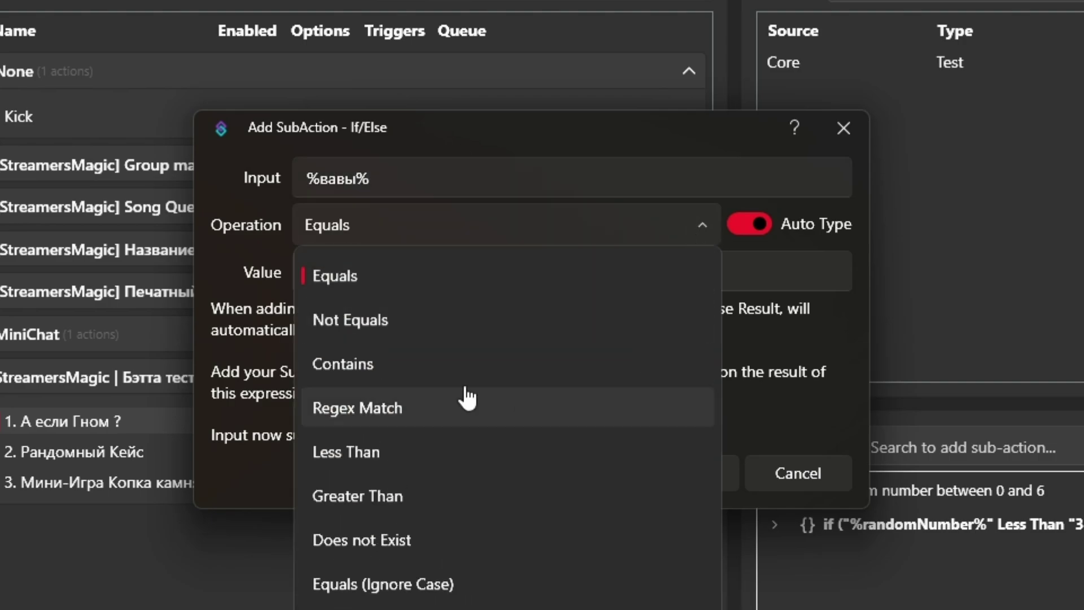
pyautogui.click(697, 226)
pyautogui.click(694, 227)
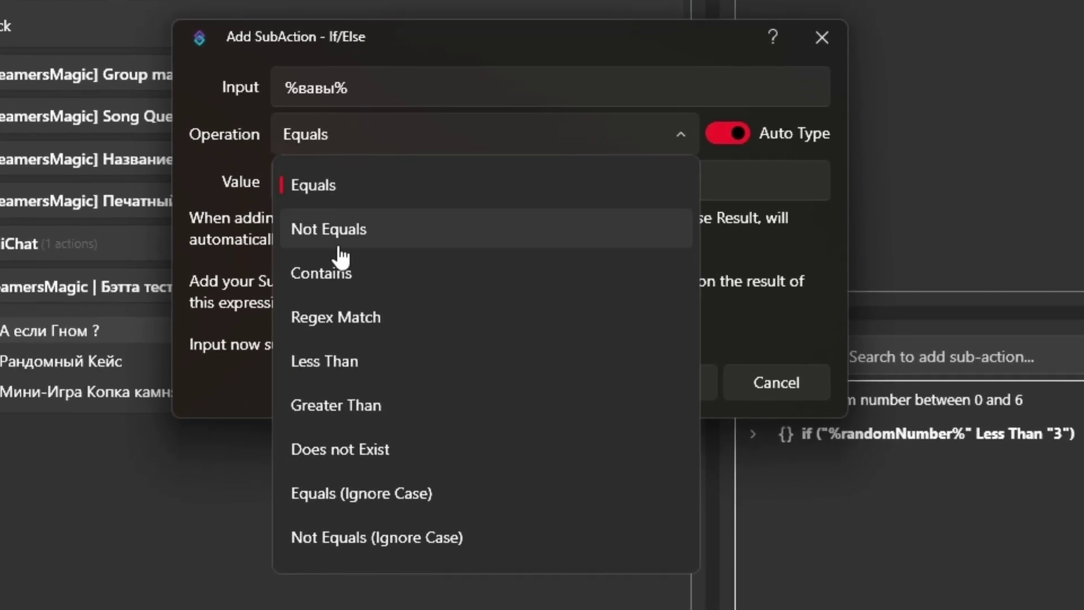
pyautogui.click(339, 363)
pyautogui.click(336, 183)
pyautogui.click(688, 381)
# Step: Add a Break sub-action to the True Result branch of the %вавы% condition
pyautogui.click(734, 446)
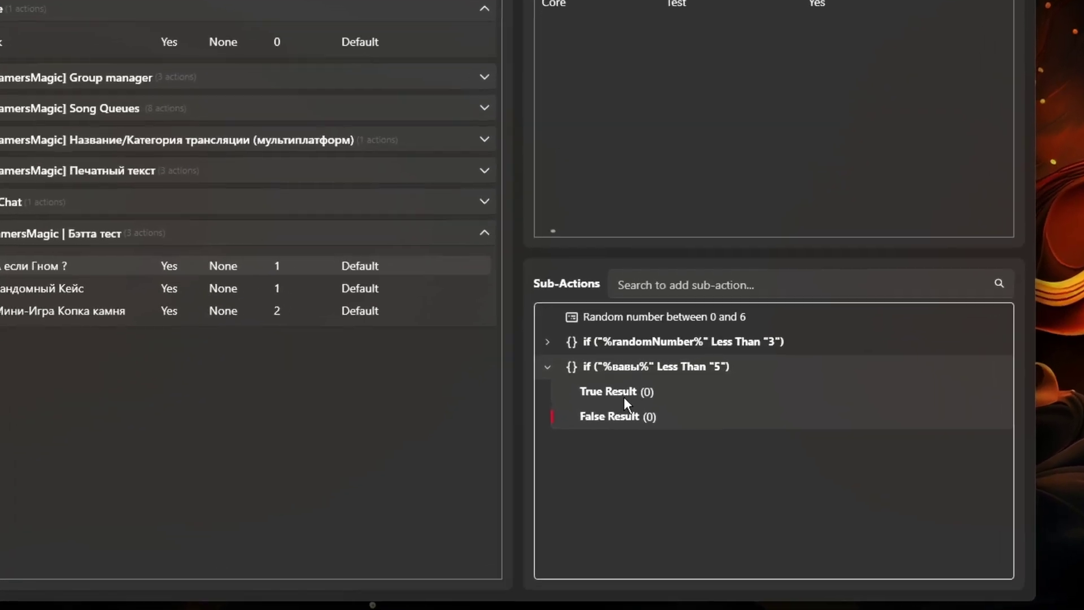
pyautogui.click(624, 393)
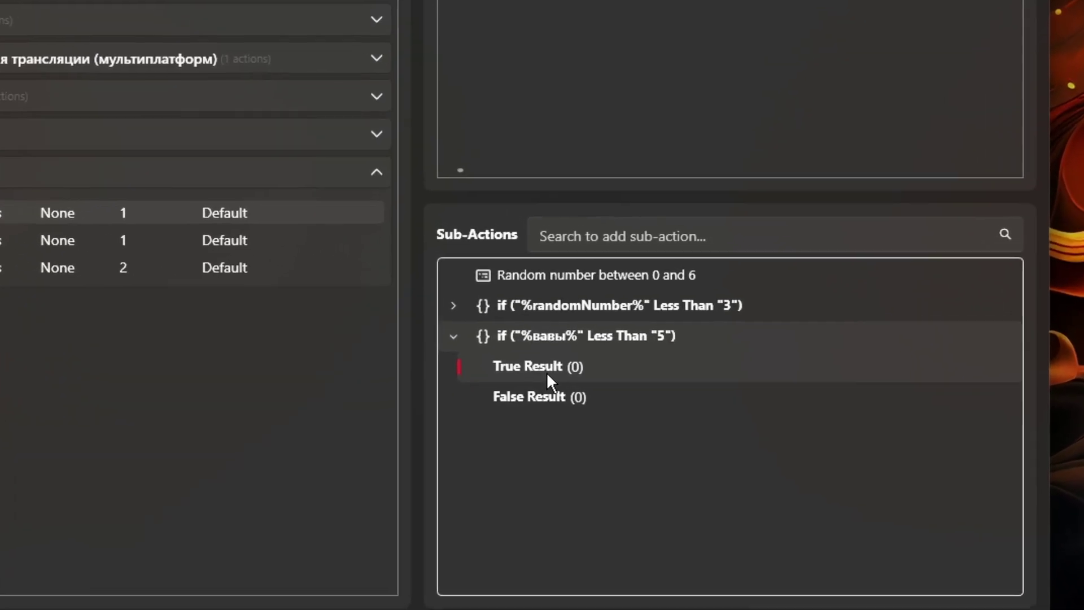
pyautogui.click(624, 415)
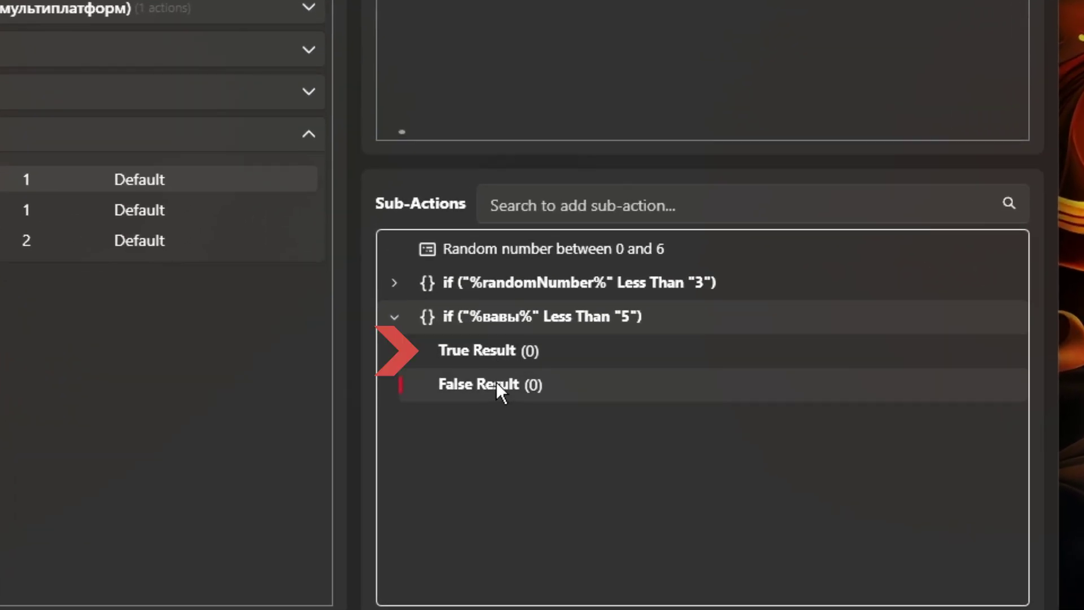
pyautogui.click(491, 351)
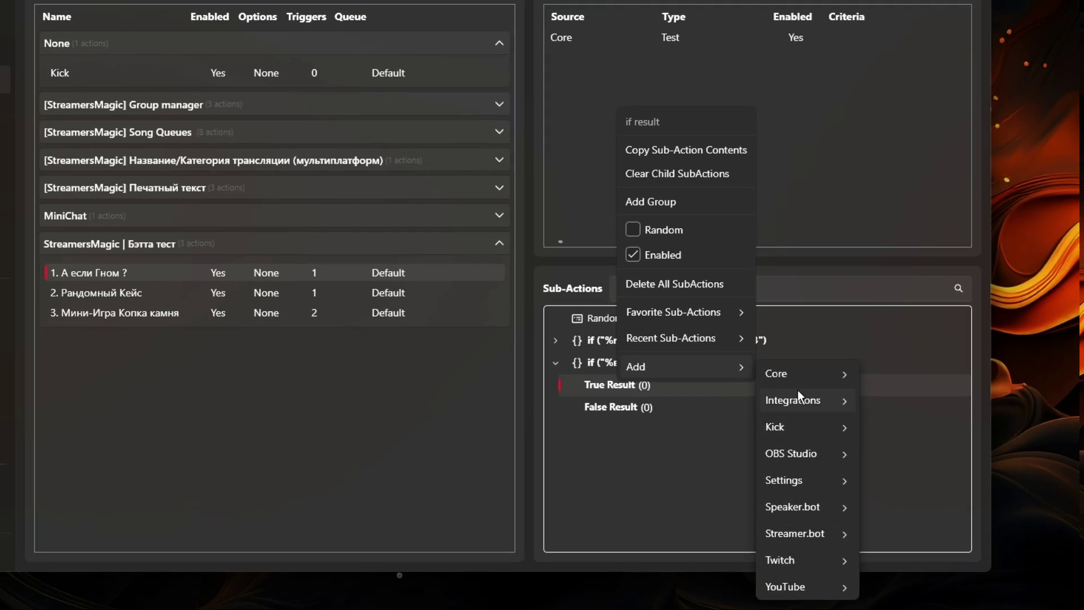
pyautogui.moveTo(796, 376)
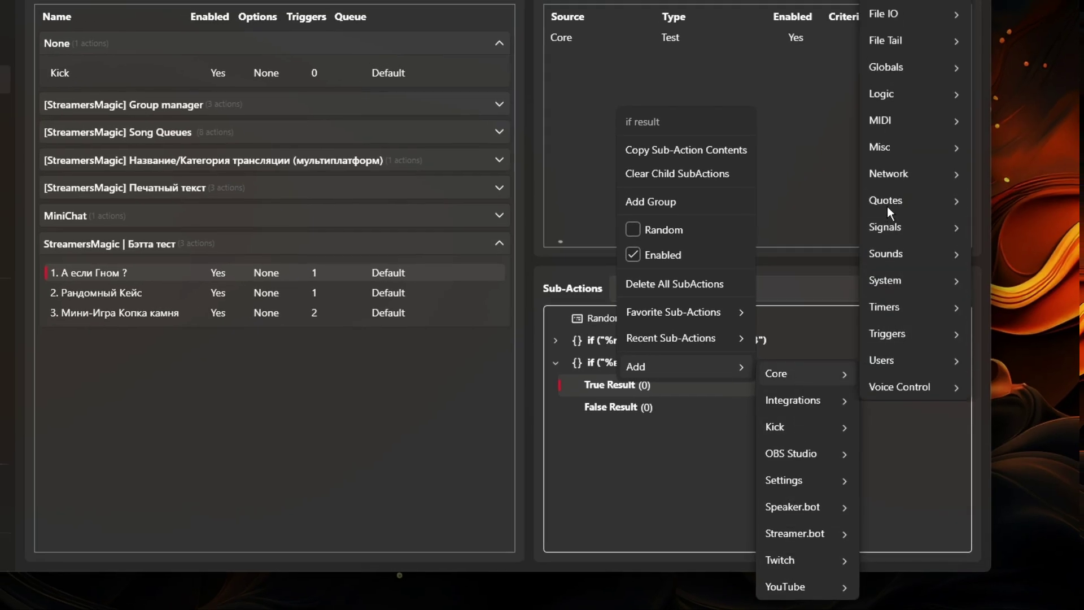
pyautogui.click(773, 100)
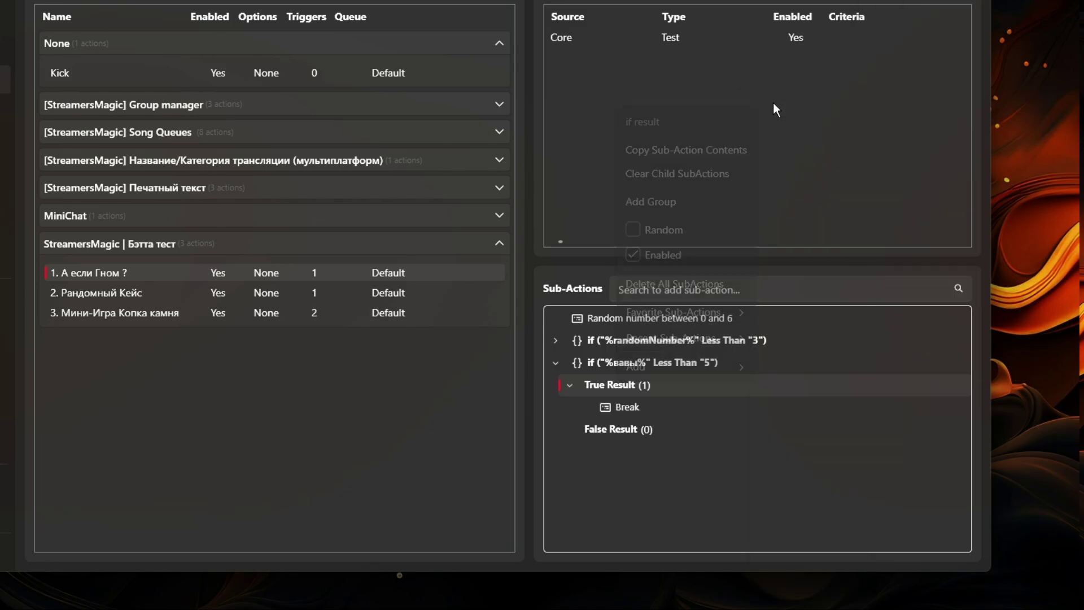
# Step: Add a Twitch channel message reading "Привет!" to the False Result branch of the %вавы% condition
pyautogui.click(638, 428)
pyautogui.rightClick(630, 425)
pyautogui.moveTo(694, 408)
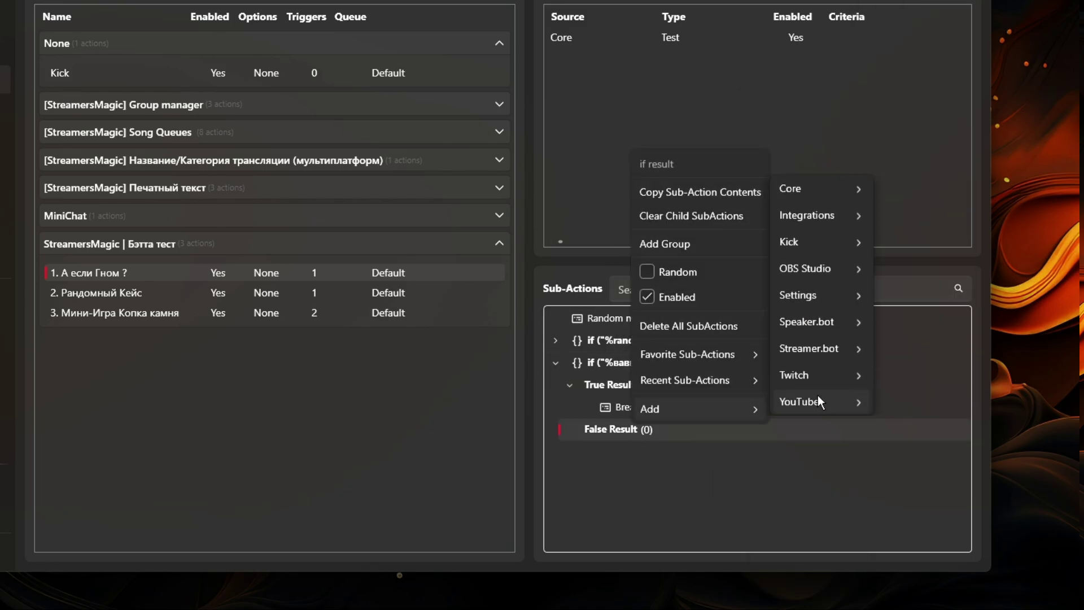
pyautogui.moveTo(819, 375)
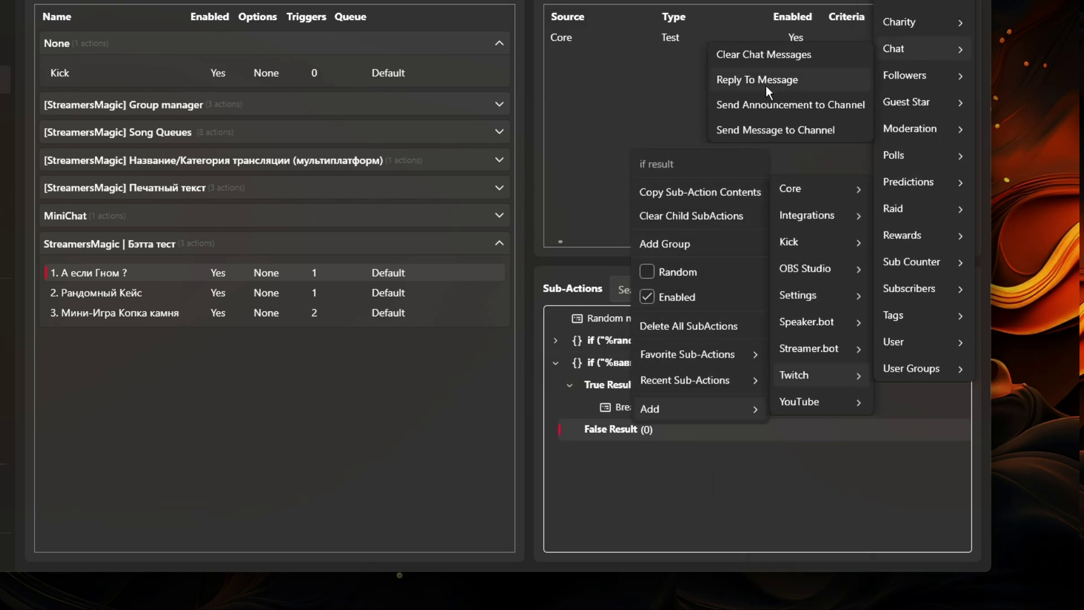
pyautogui.click(746, 128)
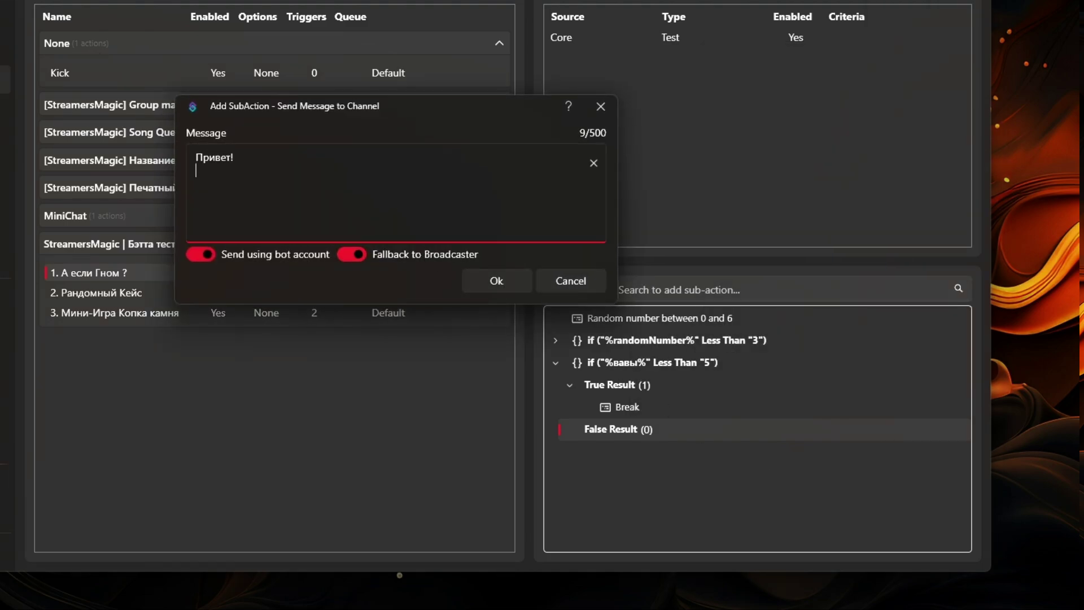
pyautogui.click(516, 285)
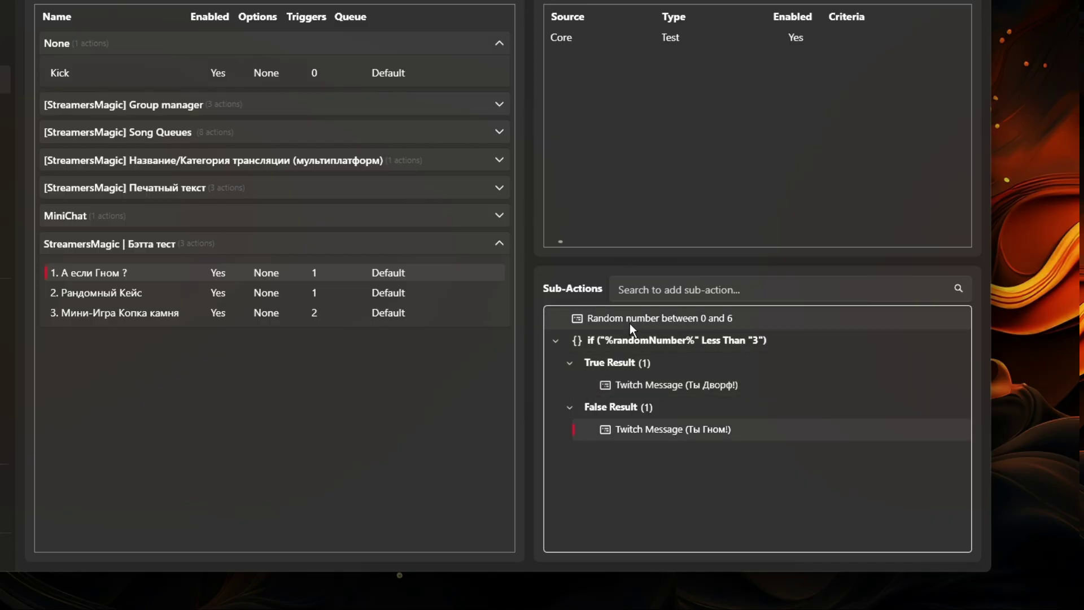
# Step: Review the settings of the random number and %randomNumber% If/Else sub-actions in the action "1. А если Гном ?"
pyautogui.doubleClick(629, 319)
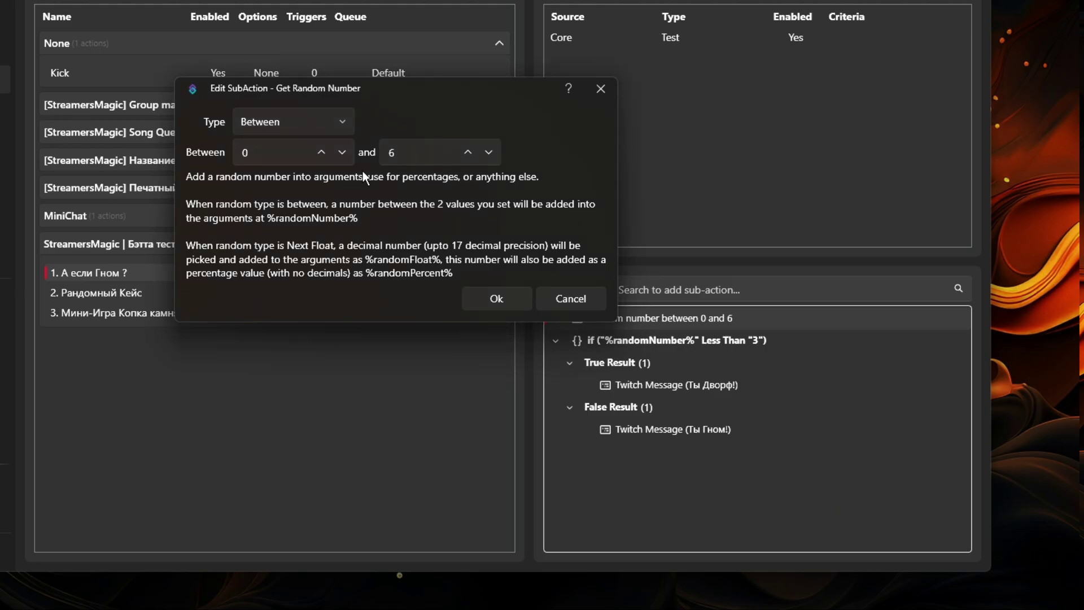
pyautogui.click(602, 91)
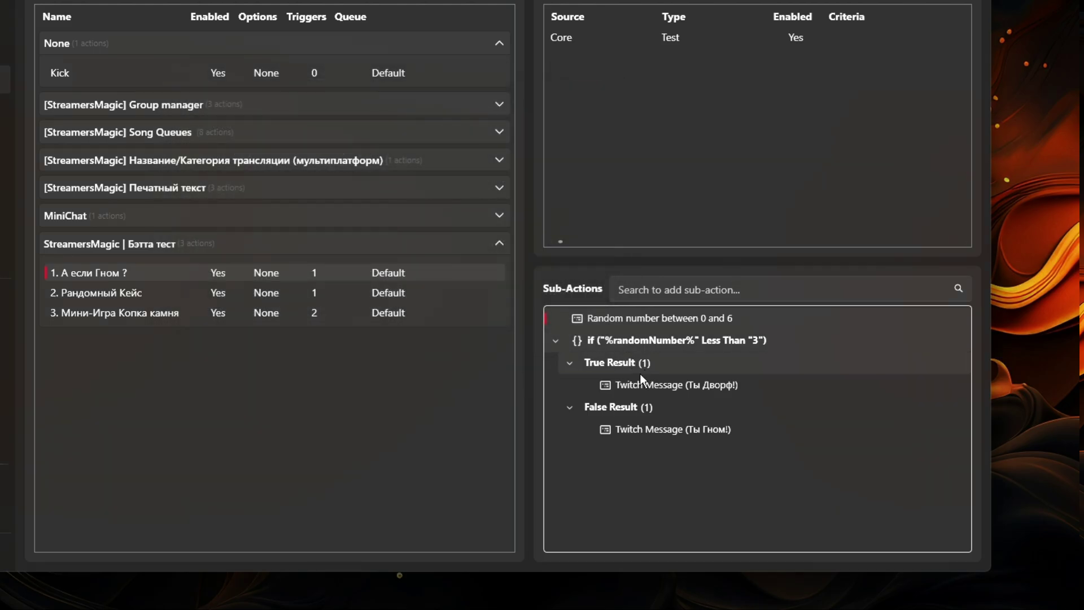
pyautogui.doubleClick(634, 340)
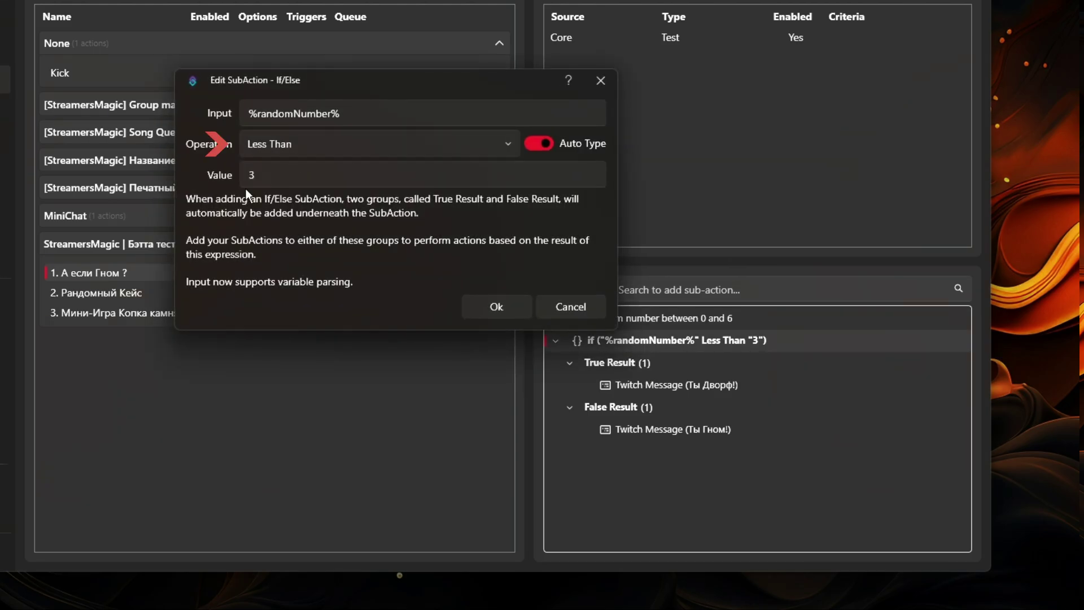
pyautogui.click(490, 308)
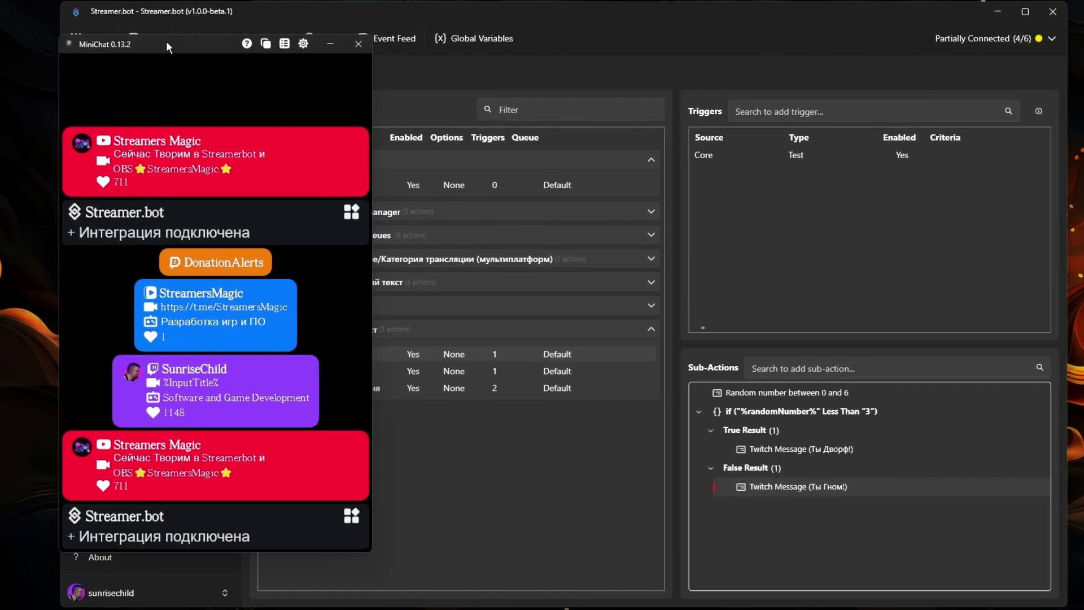
# Step: Run the Test trigger of the action "1. А если Гном ?" five times to send its random chat messages
pyautogui.rightClick(724, 160)
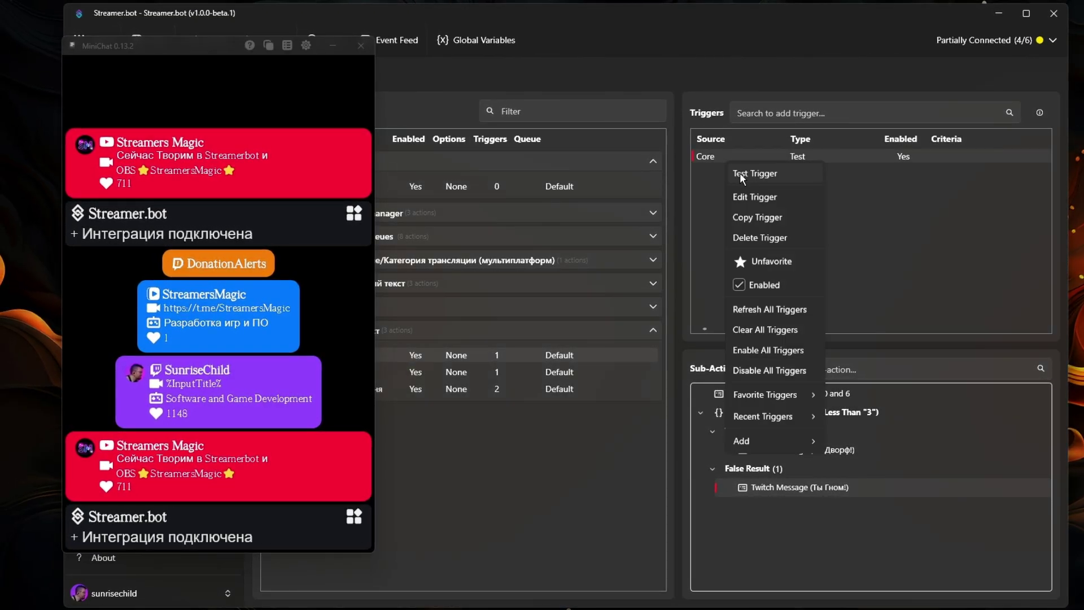
pyautogui.click(740, 173)
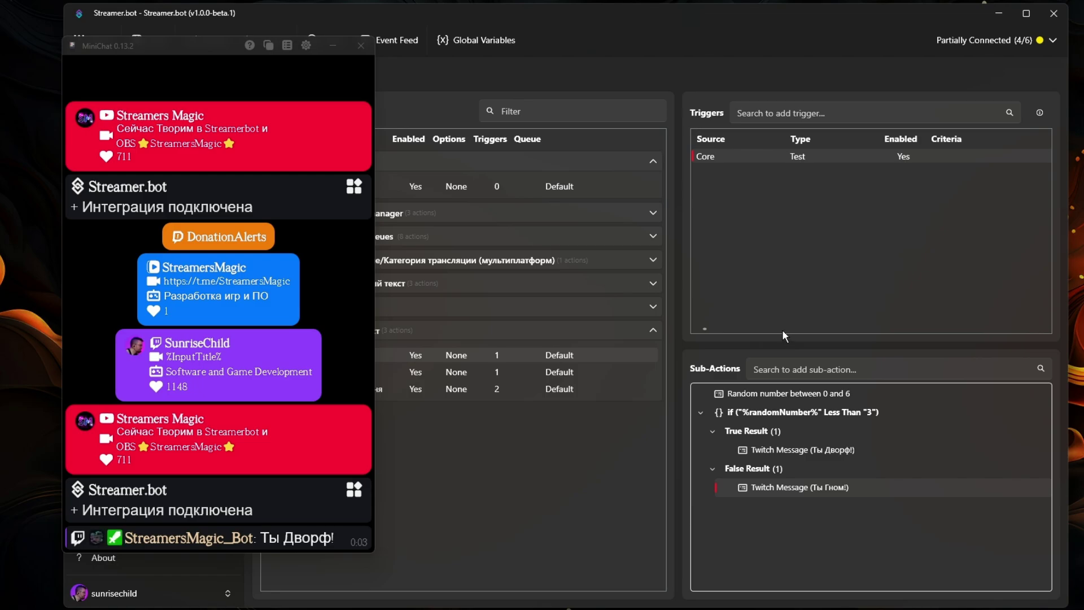
pyautogui.rightClick(737, 162)
pyautogui.click(737, 164)
pyautogui.rightClick(734, 159)
pyautogui.click(742, 168)
pyautogui.rightClick(734, 154)
pyautogui.click(744, 164)
pyautogui.rightClick(734, 151)
pyautogui.click(747, 167)
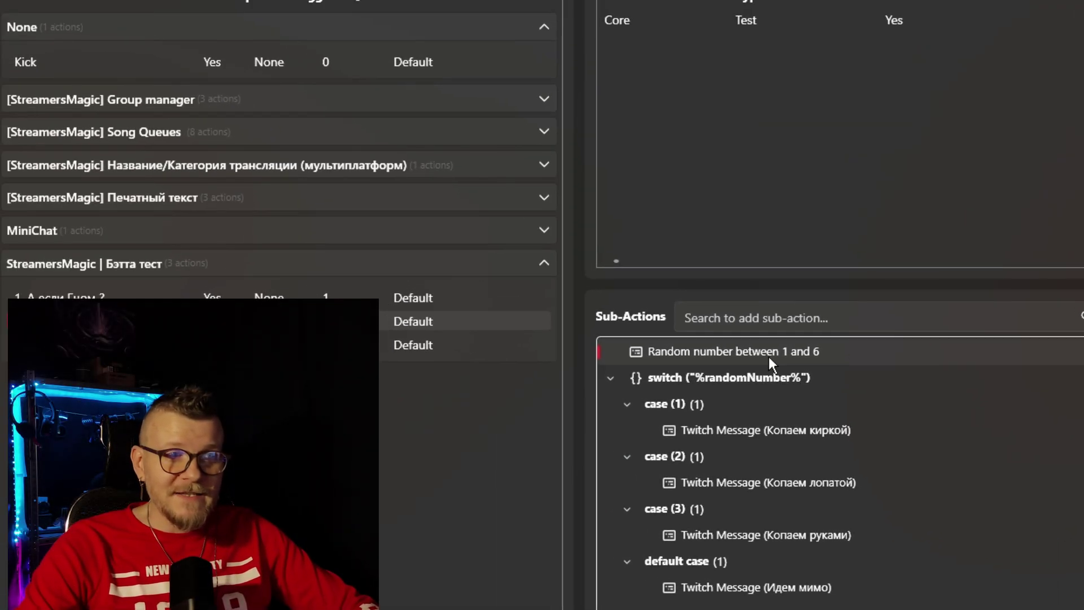
# Step: Review the random number settings and the options of the switch sub-action in the action "2. Рандомный Кейс"
pyautogui.doubleClick(768, 355)
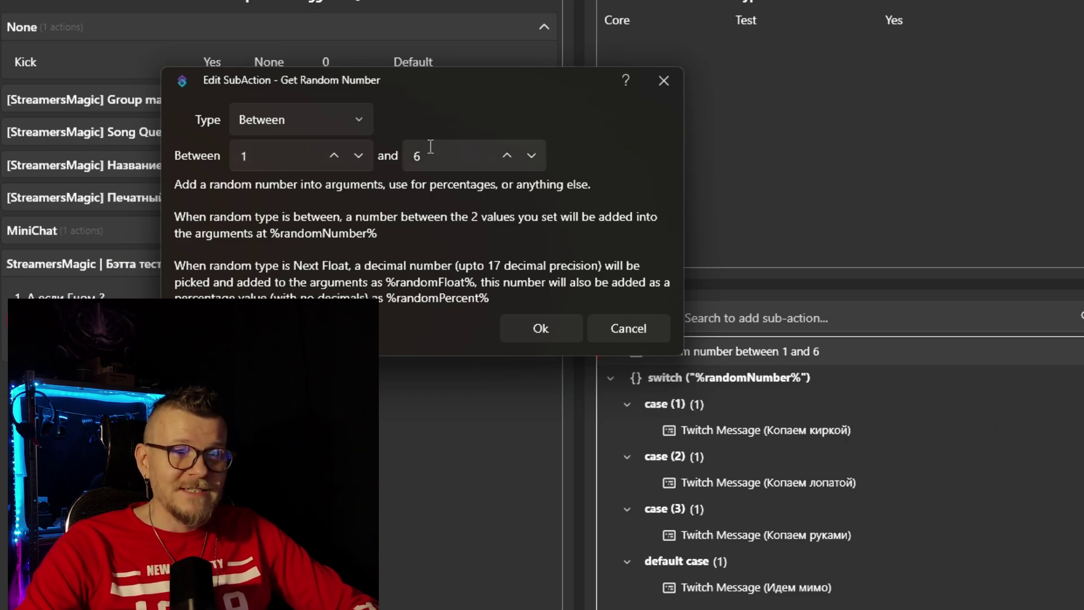
pyautogui.click(542, 329)
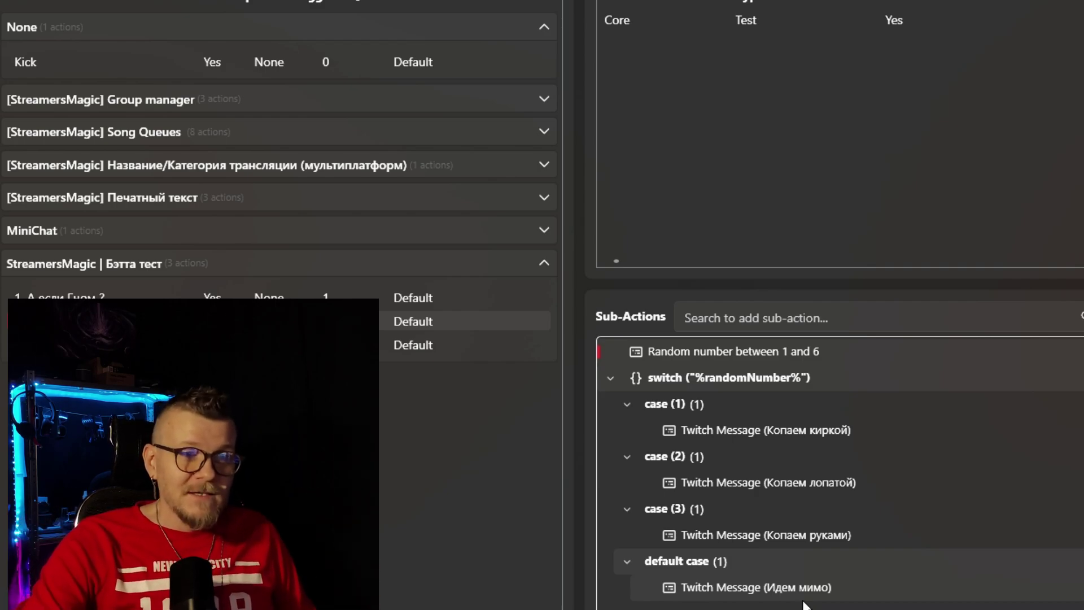
pyautogui.rightClick(696, 379)
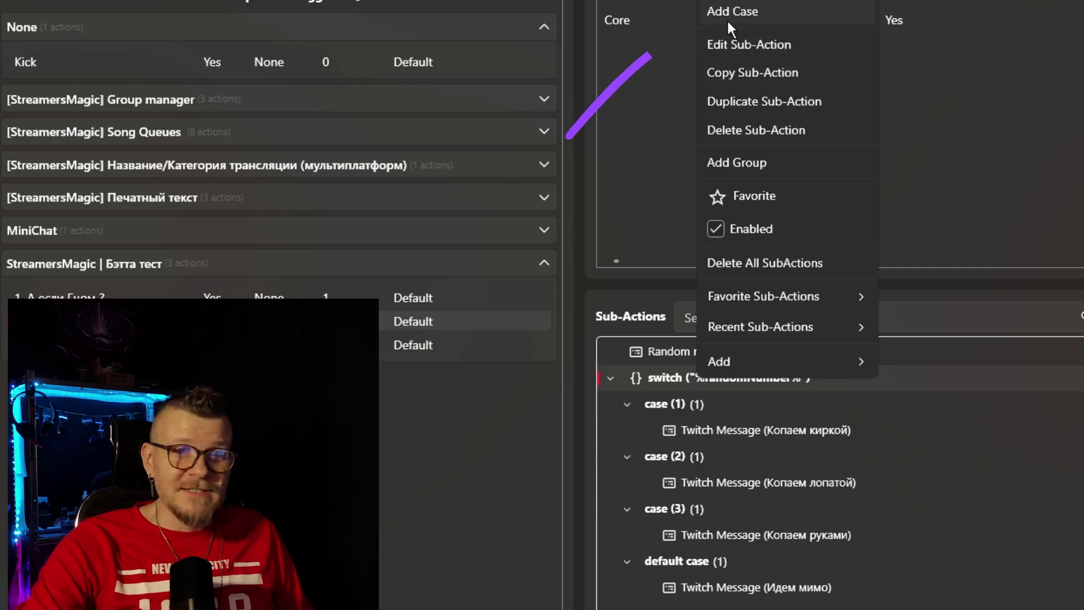
pyautogui.click(1003, 113)
# Step: Add the value 4 to switch case (1) in the action "2. Рандомный Кейс"
pyautogui.click(707, 406)
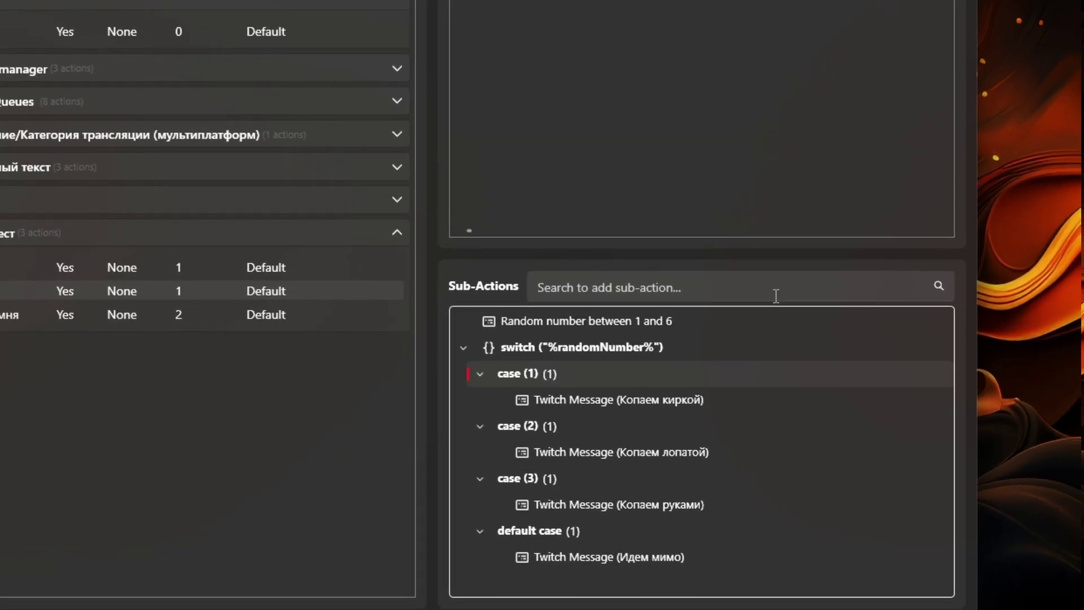
pyautogui.rightClick(522, 375)
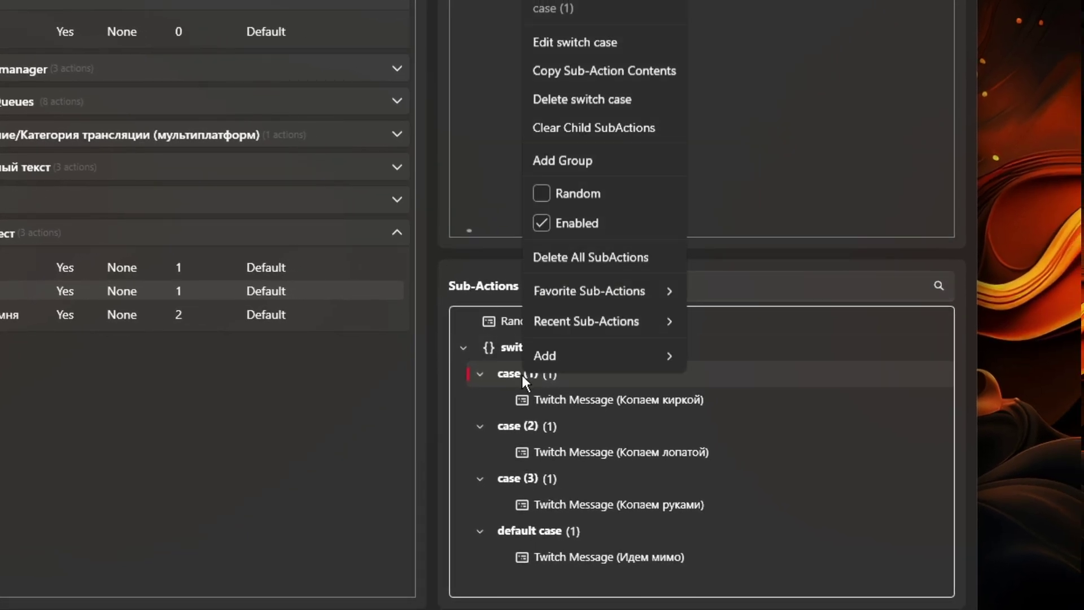
pyautogui.click(559, 44)
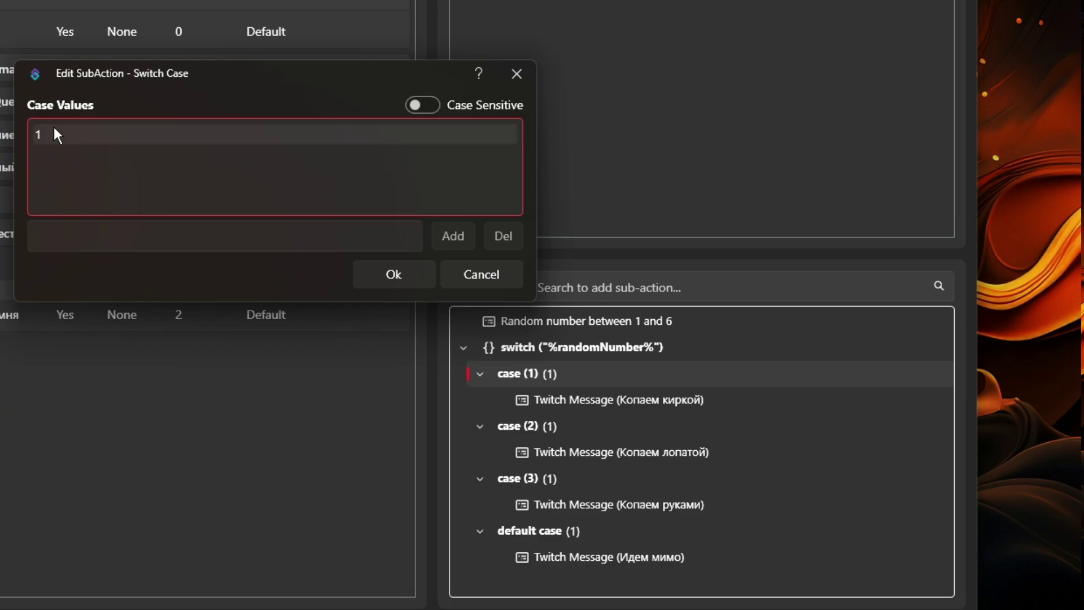
pyautogui.click(67, 248)
pyautogui.write('4')
pyautogui.click(446, 244)
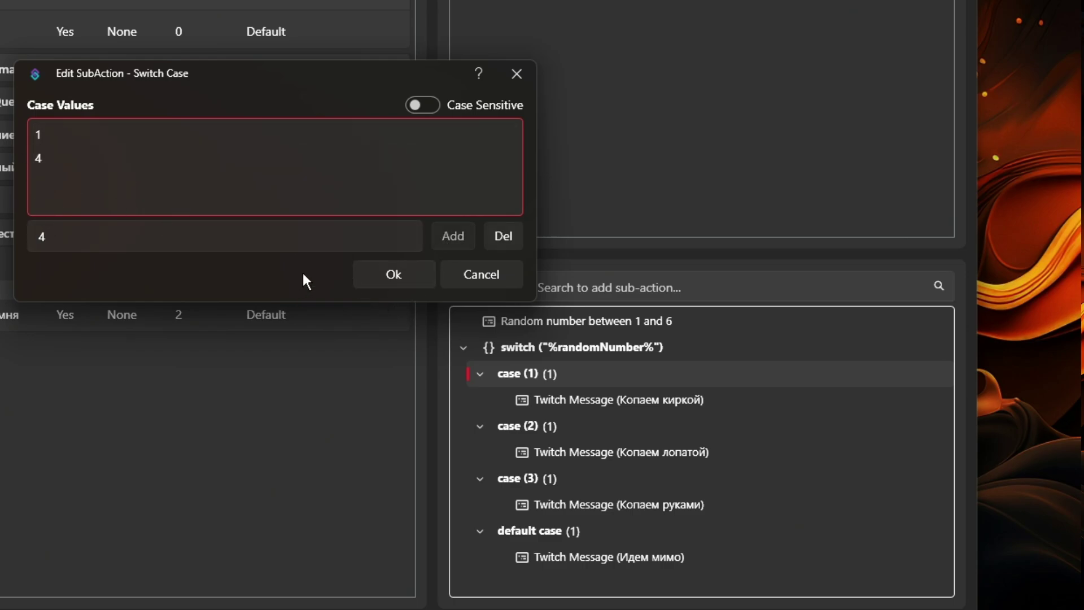
pyautogui.click(373, 275)
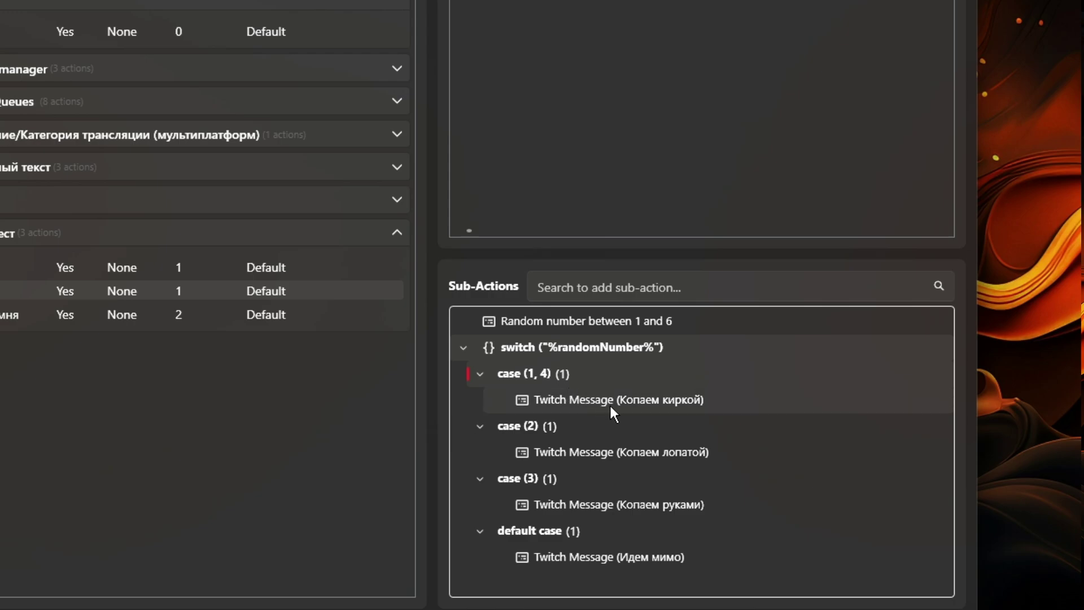
pyautogui.rightClick(574, 429)
pyautogui.click(600, 446)
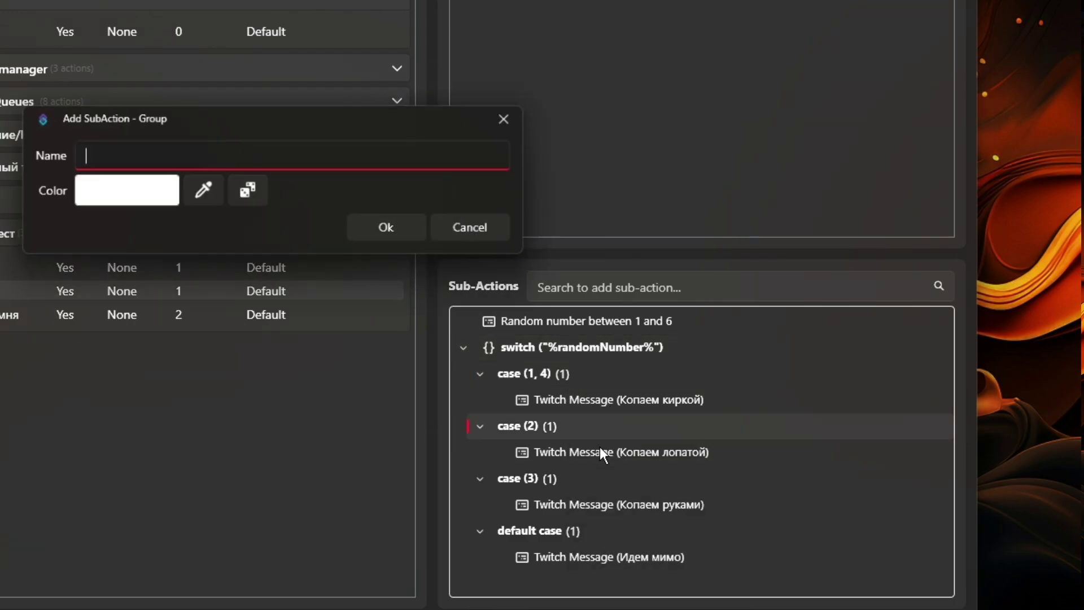
pyautogui.click(479, 228)
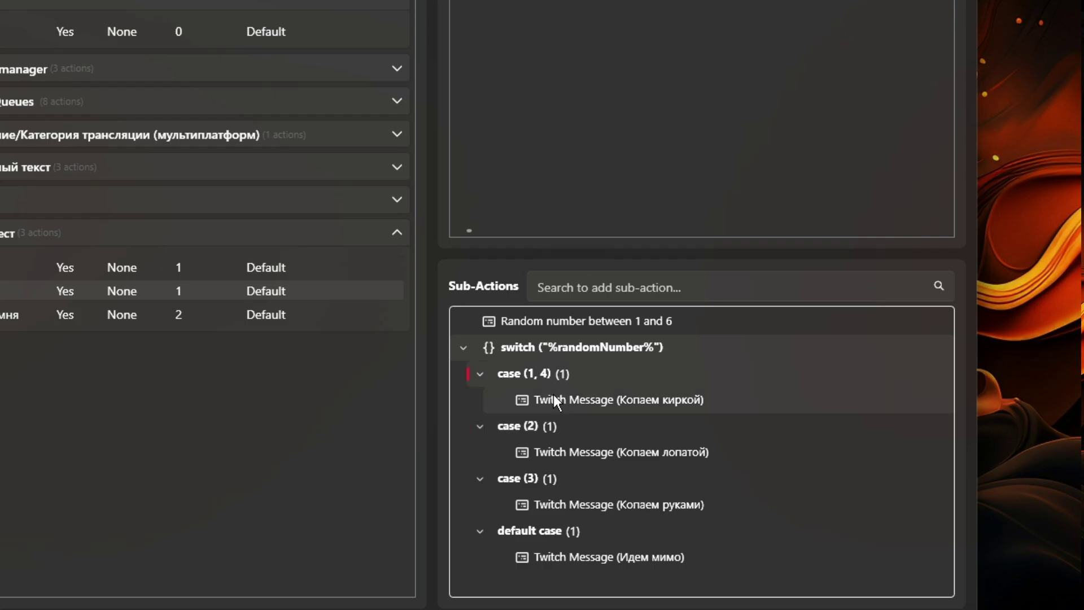
# Step: Review the case values of switch case (2) without changing them, and select the message under the default case
pyautogui.rightClick(548, 427)
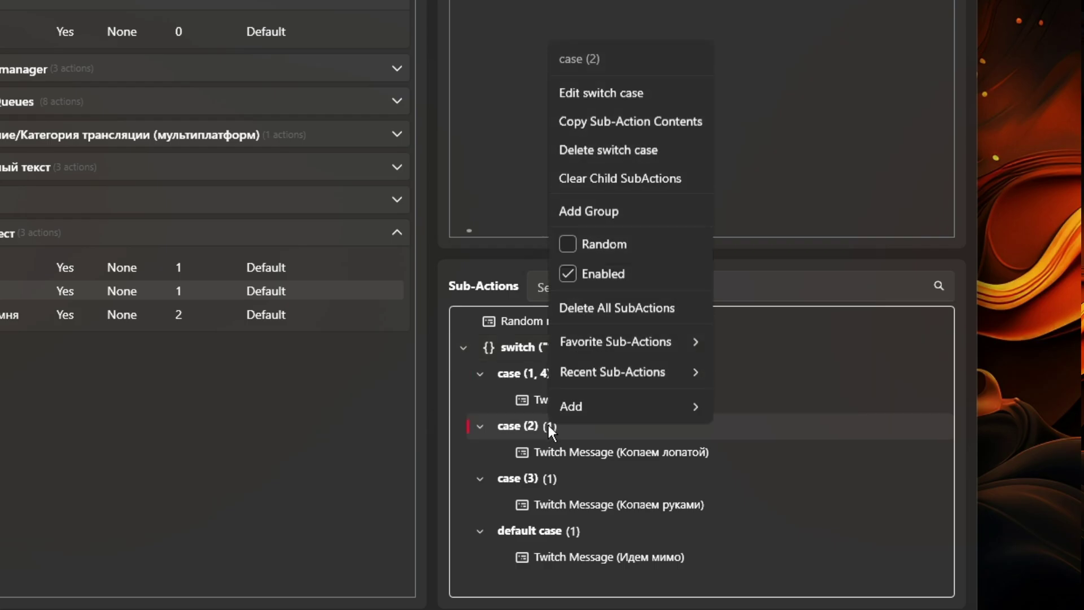
pyautogui.click(609, 94)
pyautogui.click(464, 271)
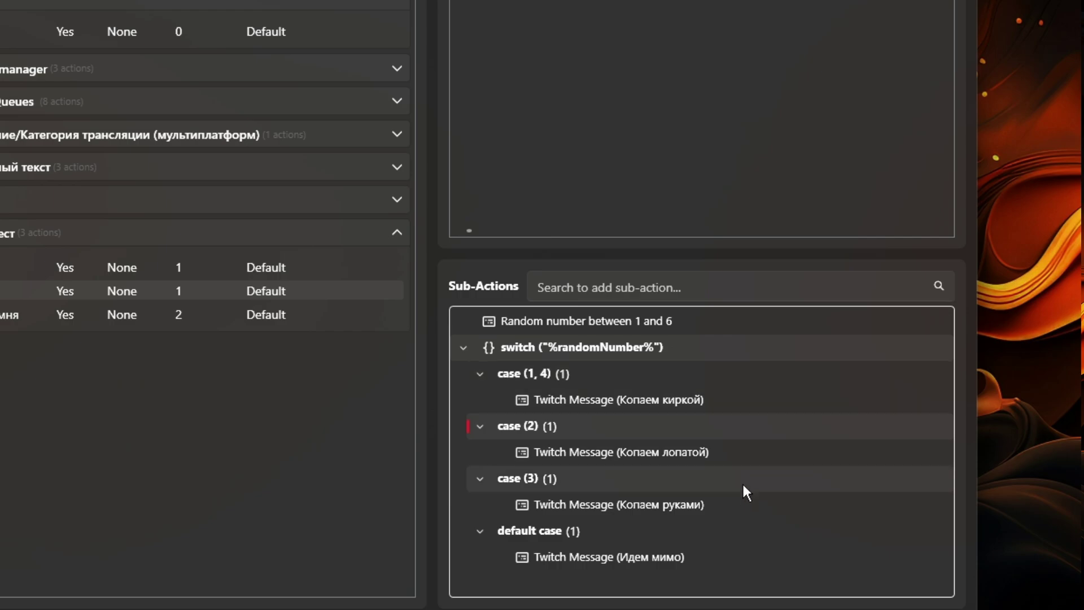
pyautogui.click(656, 556)
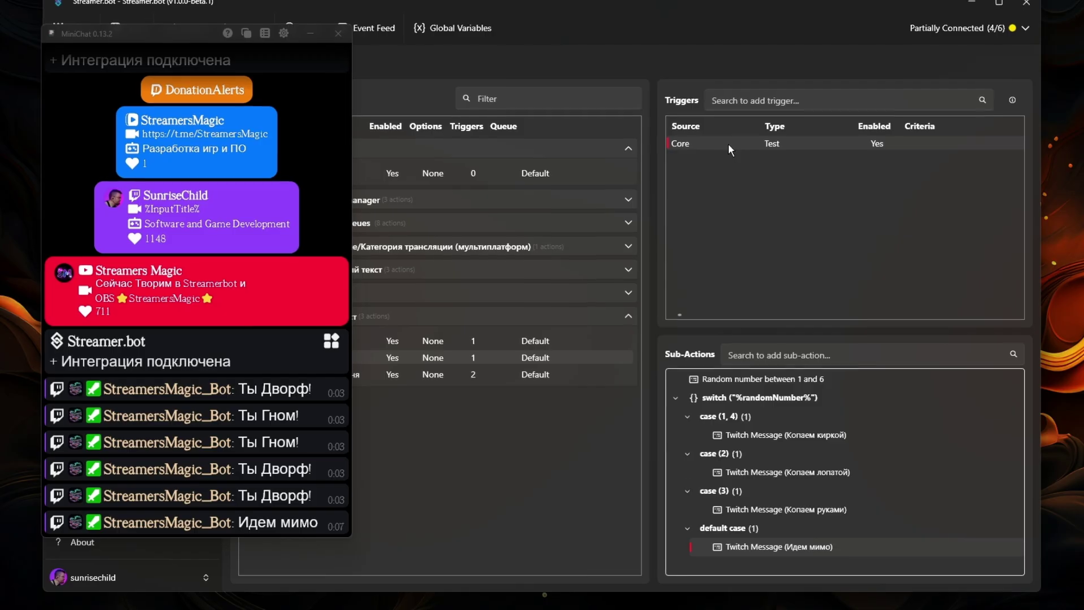
# Step: Run the Test trigger of the action "2. Рандомный Кейс" repeatedly to send its random chat messages
pyautogui.rightClick(731, 145)
pyautogui.click(741, 154)
pyautogui.rightClick(736, 144)
pyautogui.click(747, 155)
pyautogui.rightClick(737, 140)
pyautogui.click(748, 150)
pyautogui.rightClick(737, 140)
pyautogui.click(747, 150)
pyautogui.rightClick(737, 138)
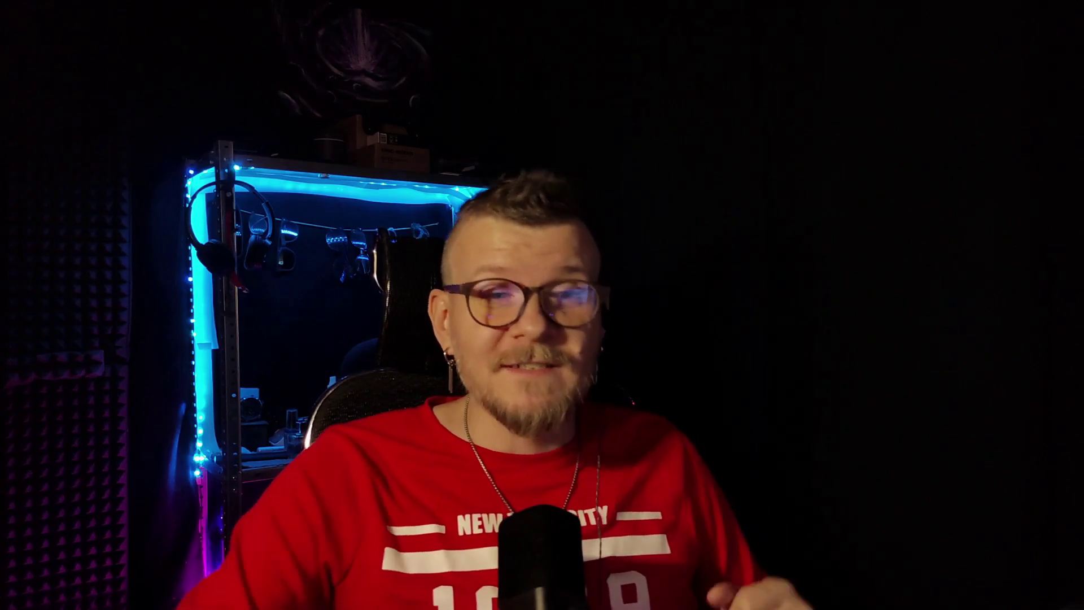
# Step: Review the options of a new While sub-action for the action "3. Мини-Игра Копка камня", including its operations, and discard it
pyautogui.rightClick(838, 522)
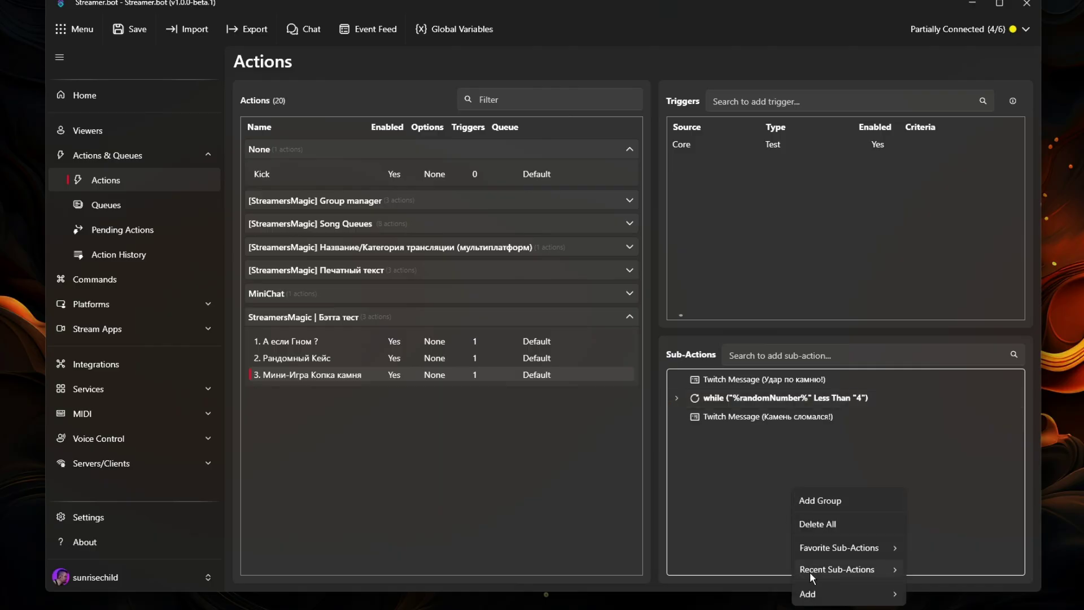
pyautogui.moveTo(816, 593)
pyautogui.moveTo(922, 409)
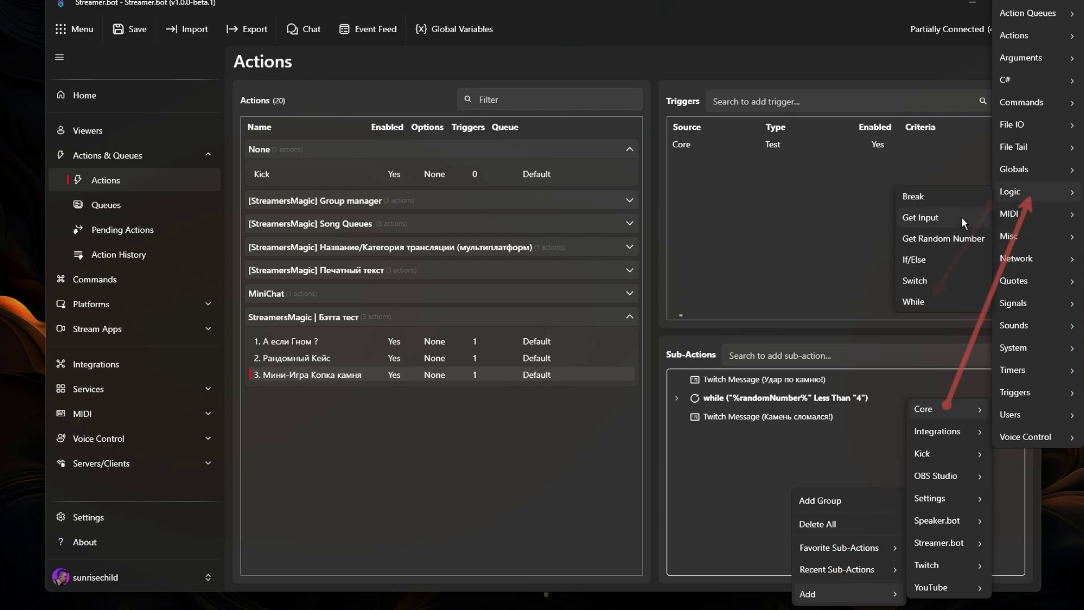
pyautogui.click(915, 301)
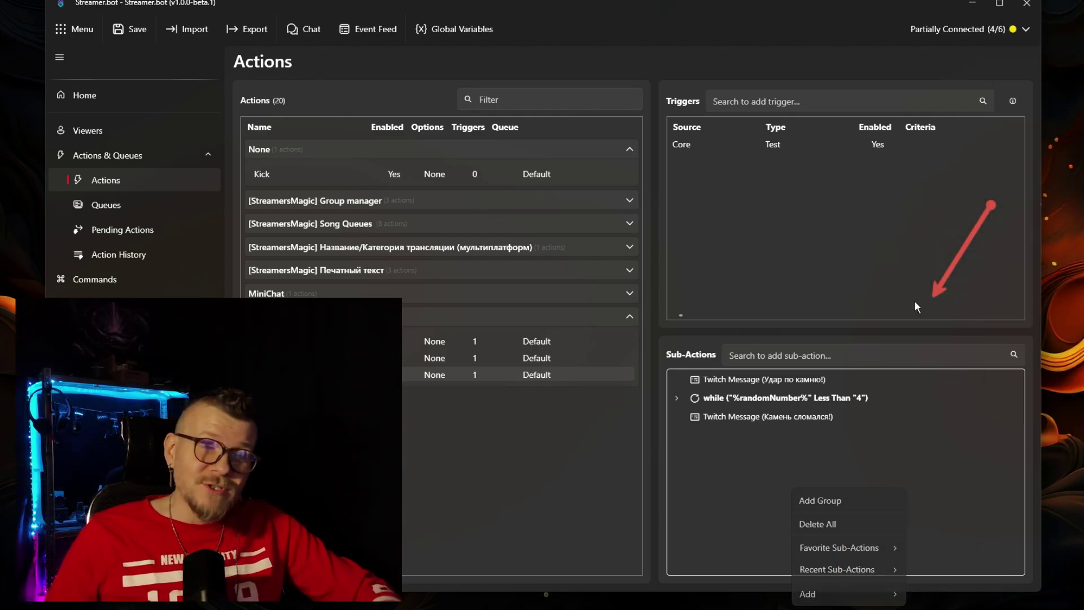
pyautogui.click(451, 210)
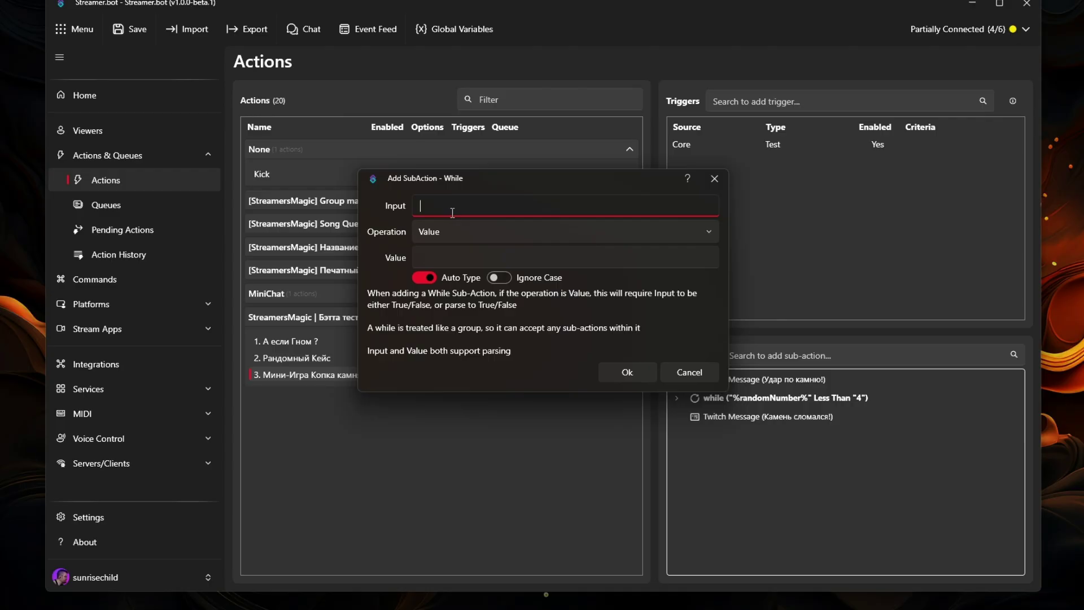
pyautogui.click(455, 235)
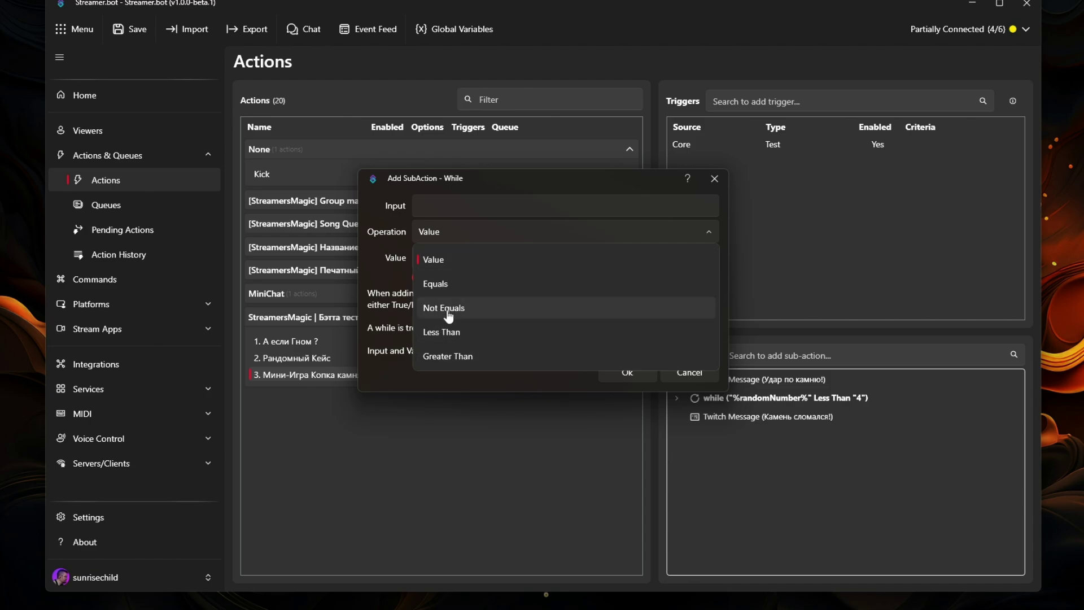
pyautogui.click(390, 265)
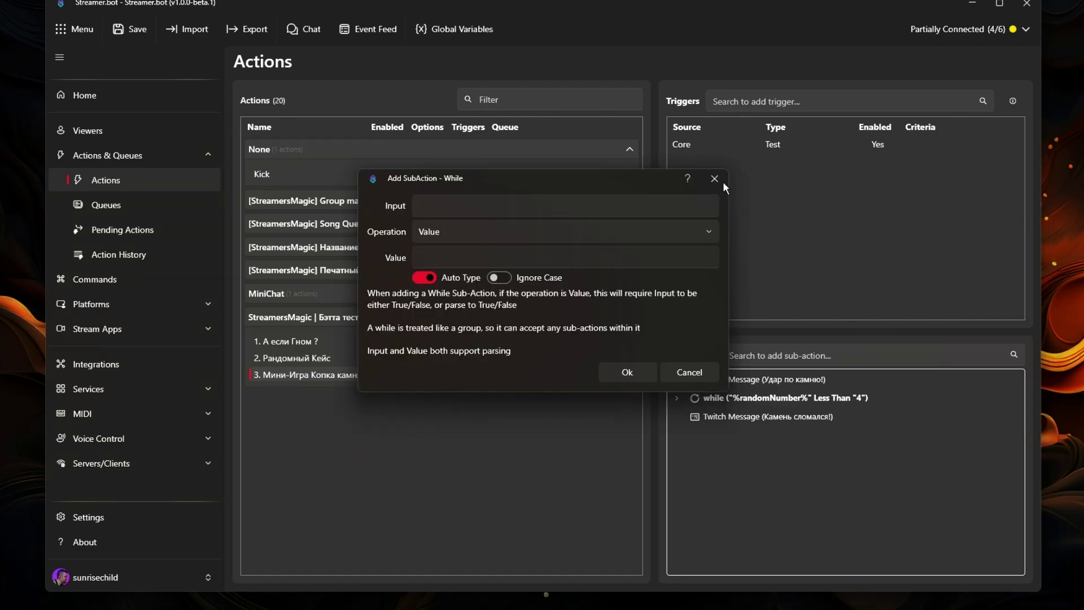
pyautogui.click(715, 179)
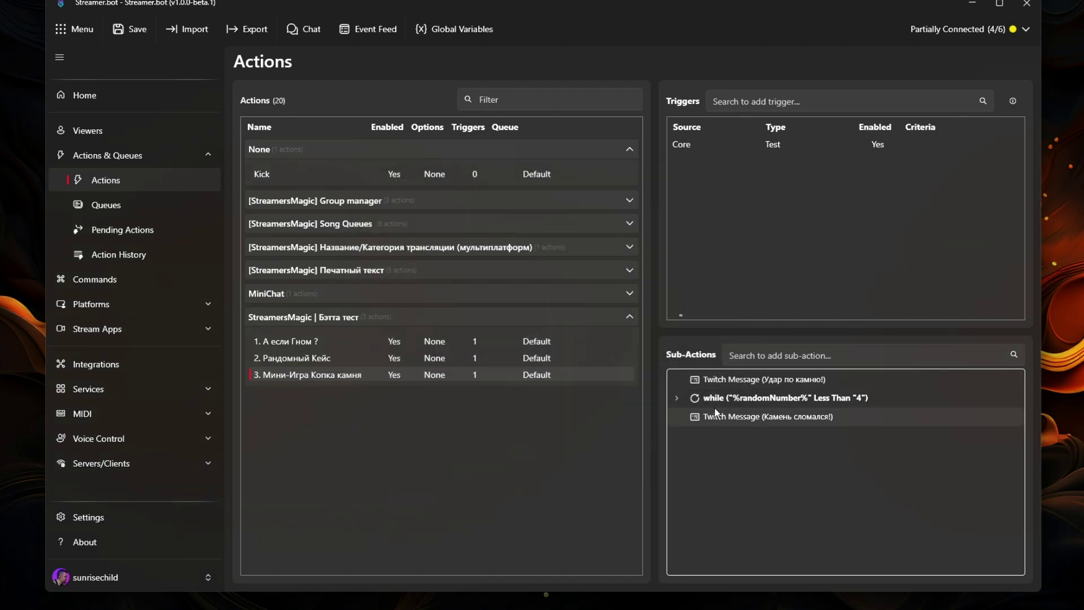
# Step: Expand the %randomNumber% while loop and examine its nested sub-actions along with the messages before and after it
pyautogui.click(676, 398)
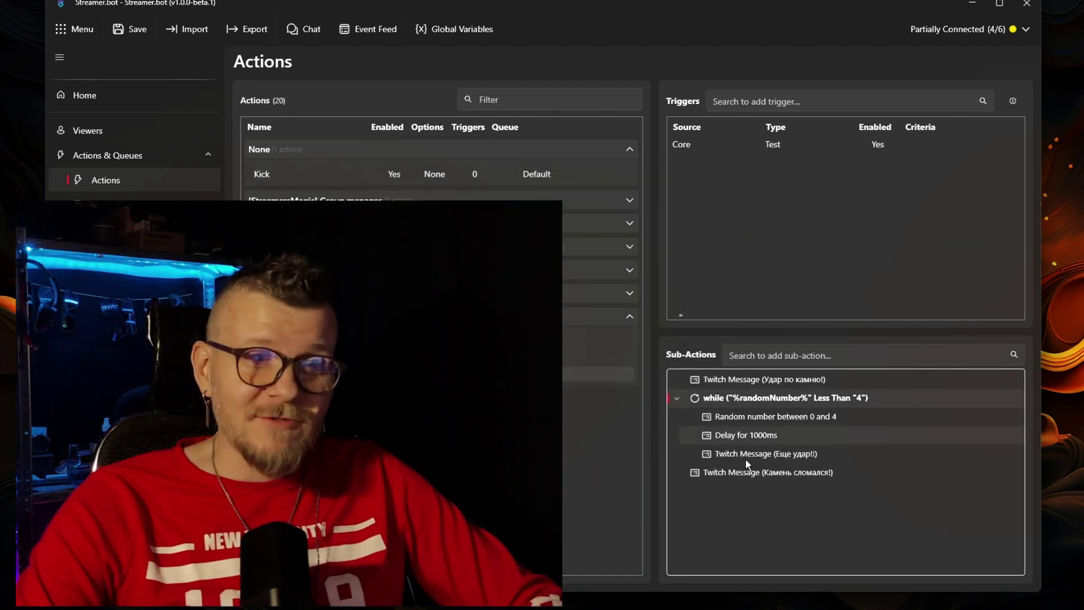
pyautogui.click(836, 399)
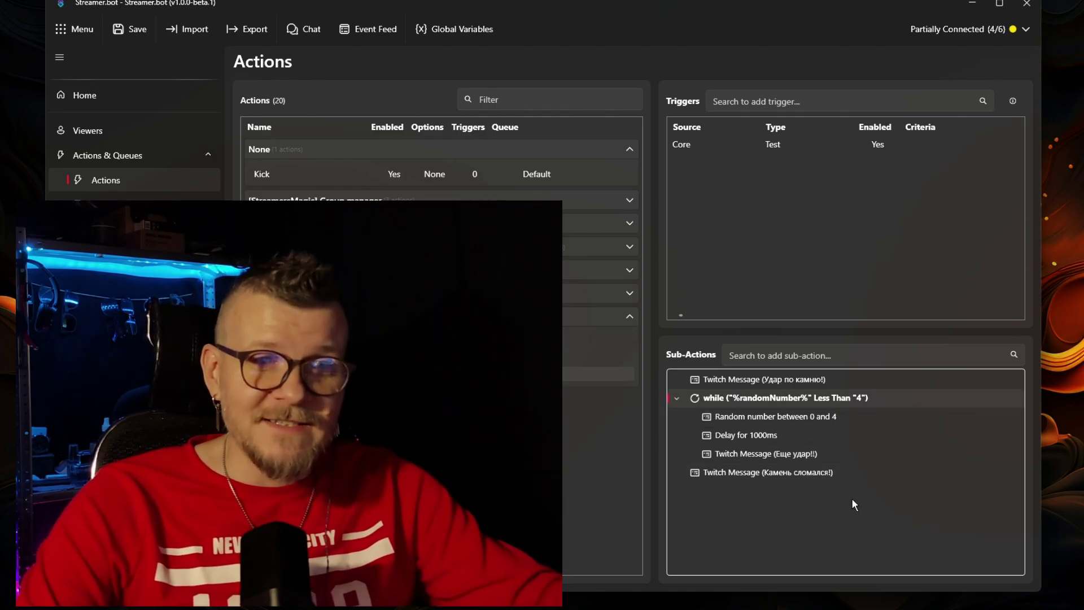
pyautogui.click(732, 419)
pyautogui.click(737, 434)
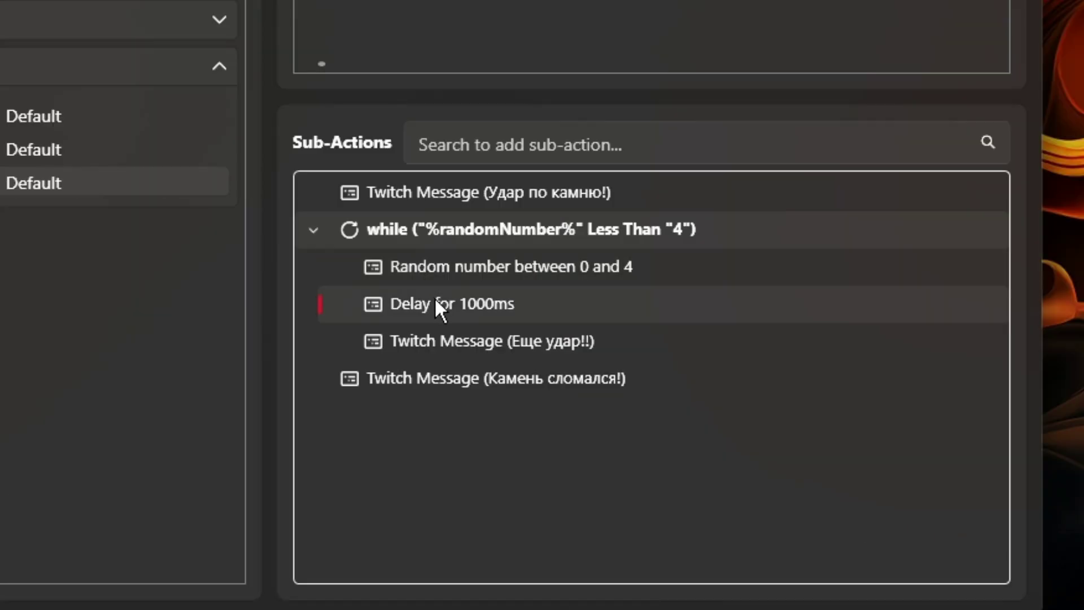
pyautogui.click(438, 338)
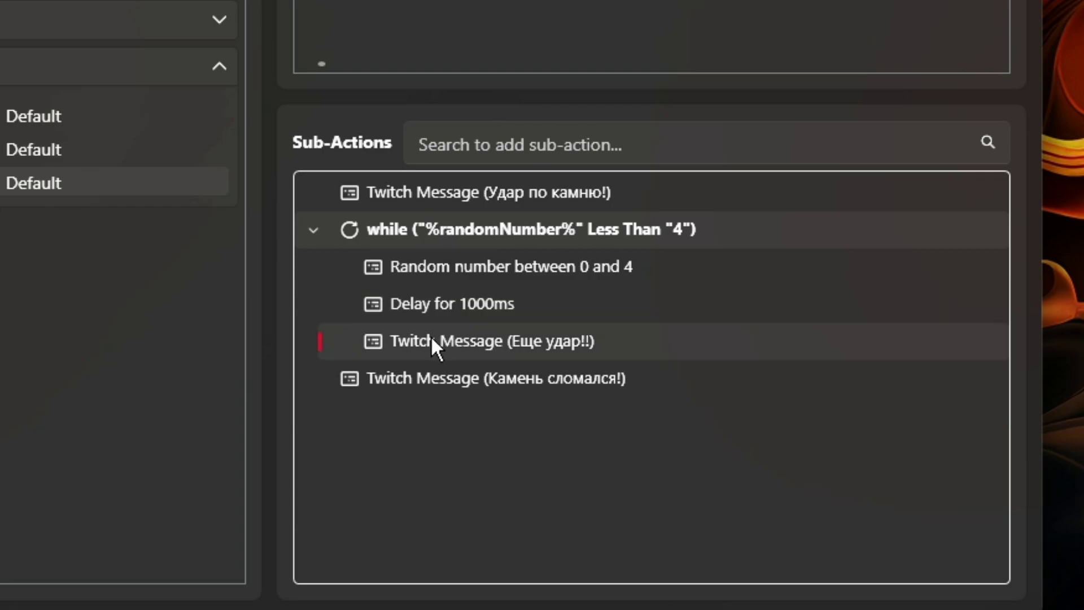
pyautogui.click(442, 191)
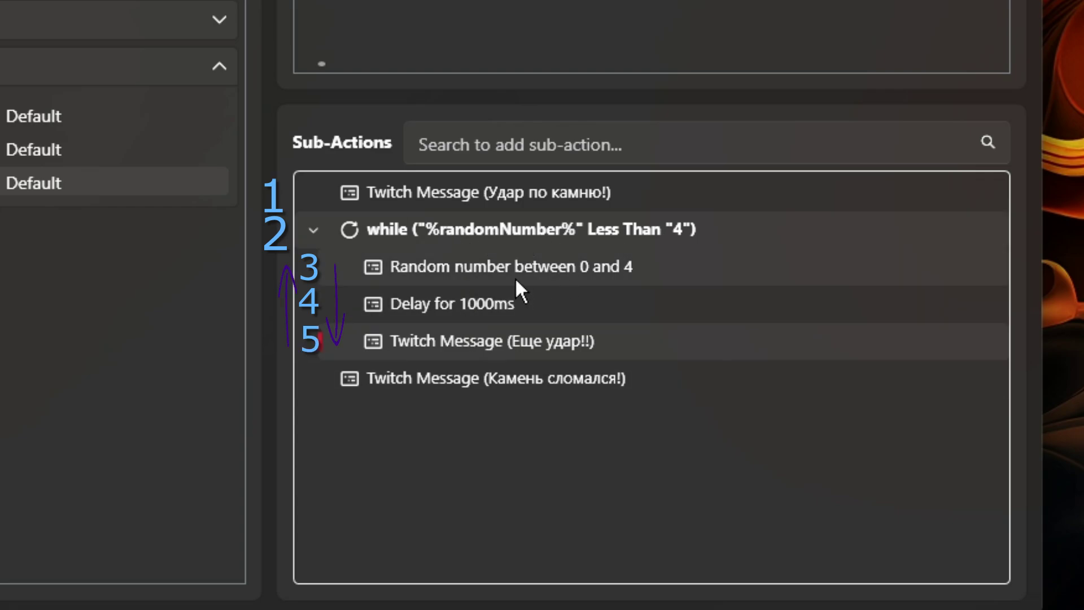
pyautogui.click(477, 378)
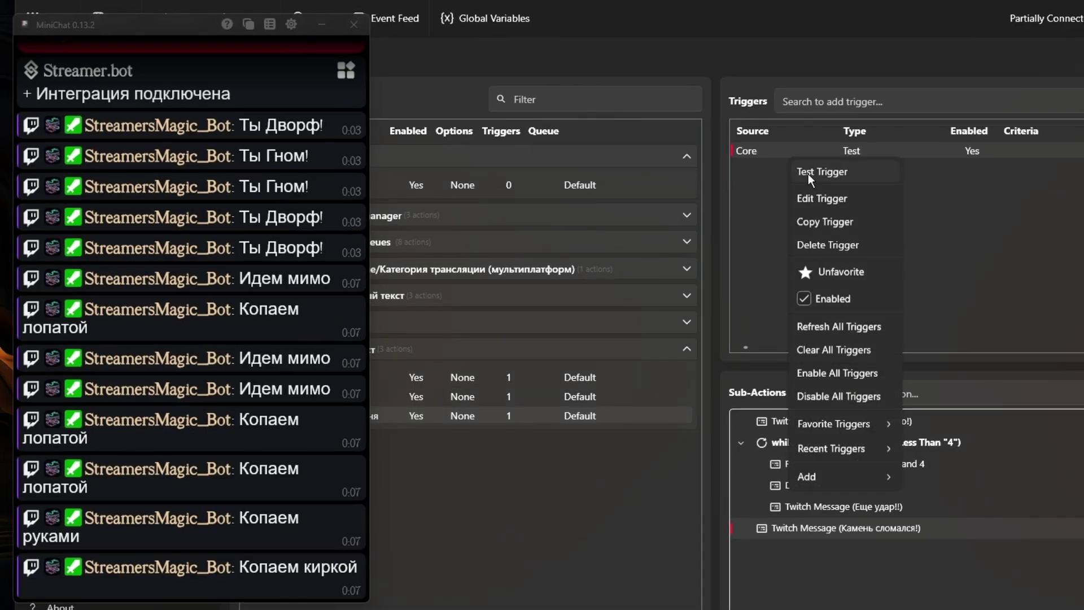
# Step: Run the Test trigger of the action "3. Мини-Игра Копка камня" twice to play the stone-digging mini-game in chat
pyautogui.click(808, 174)
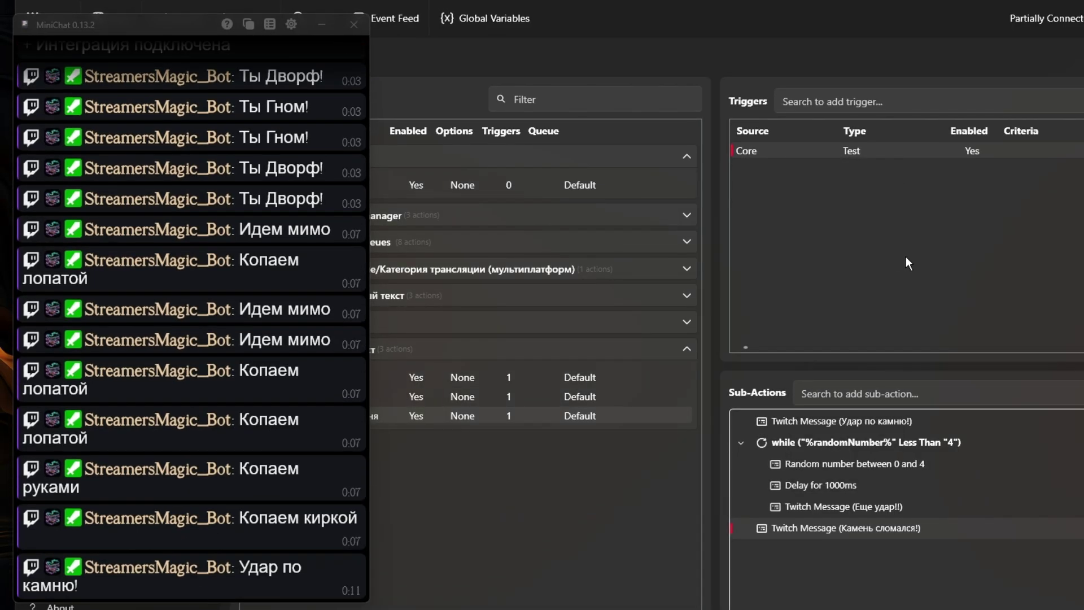
pyautogui.rightClick(860, 151)
pyautogui.click(880, 164)
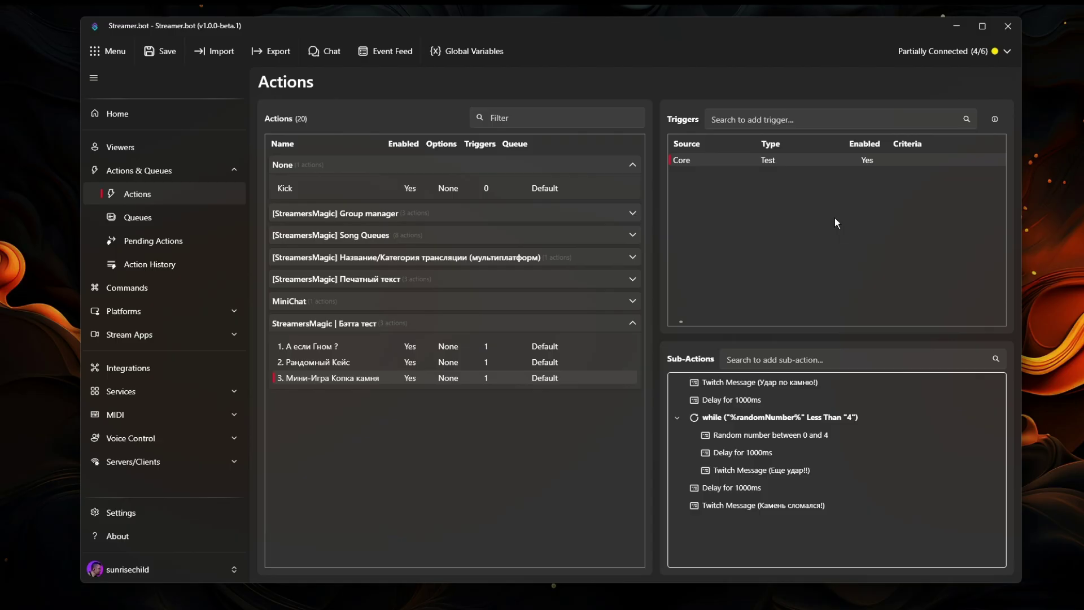
# Step: Review the core Key Press and Mouse Click input triggers offered for the action "3. Мини-Игра Копка камня"
pyautogui.rightClick(767, 204)
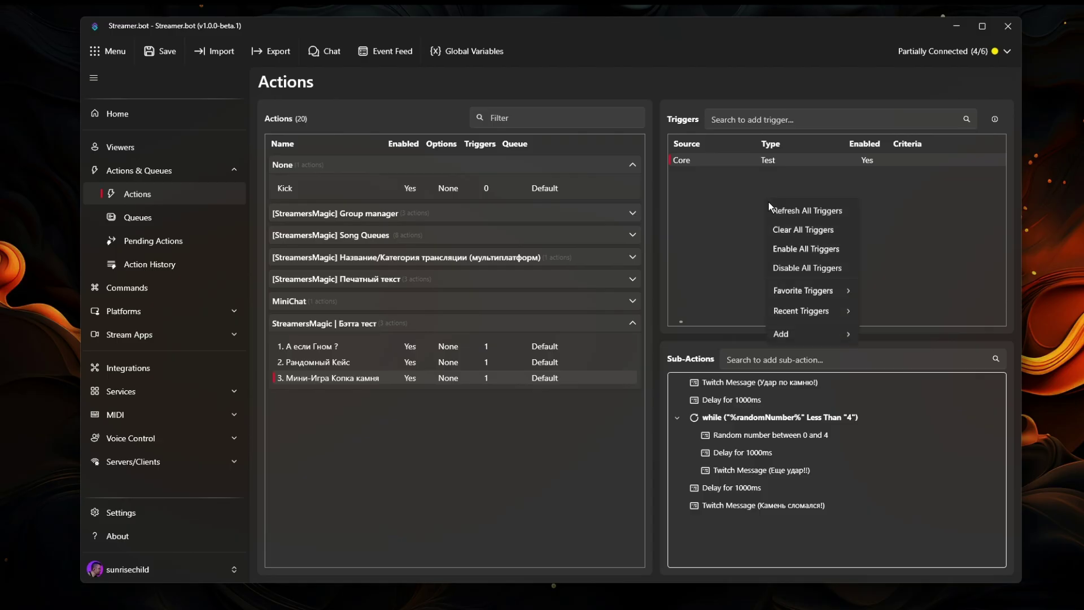
pyautogui.moveTo(791, 337)
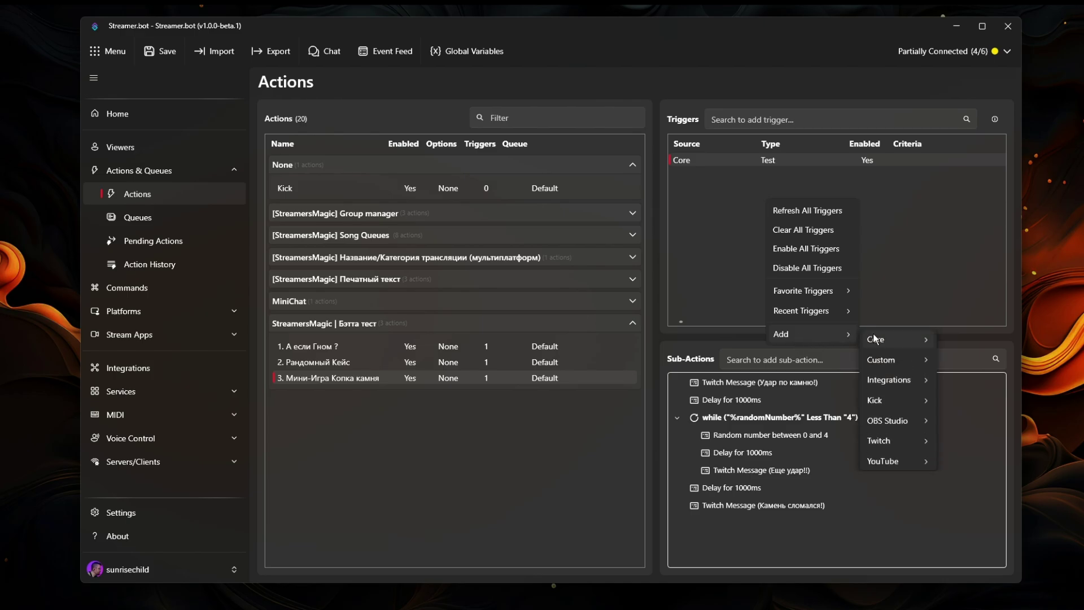
pyautogui.moveTo(909, 337)
pyautogui.moveTo(966, 213)
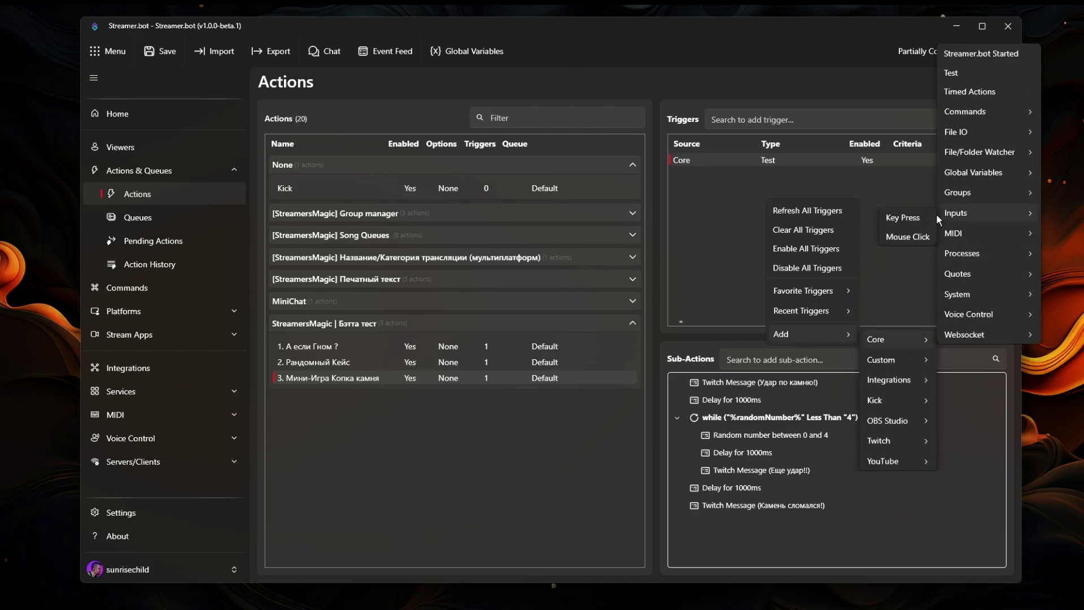
pyautogui.click(913, 213)
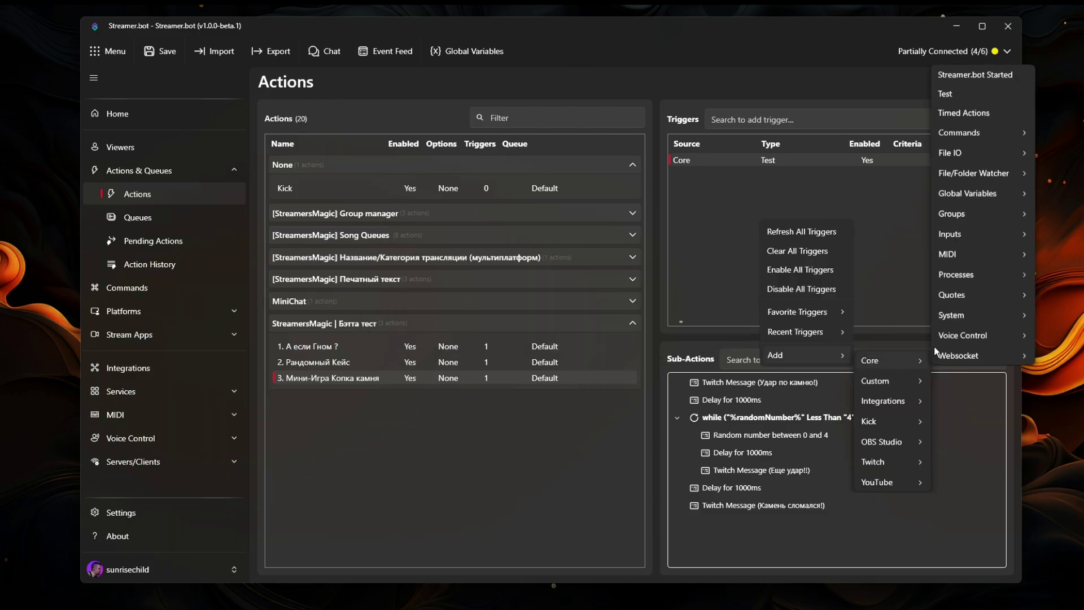
pyautogui.moveTo(956, 234)
pyautogui.click(902, 258)
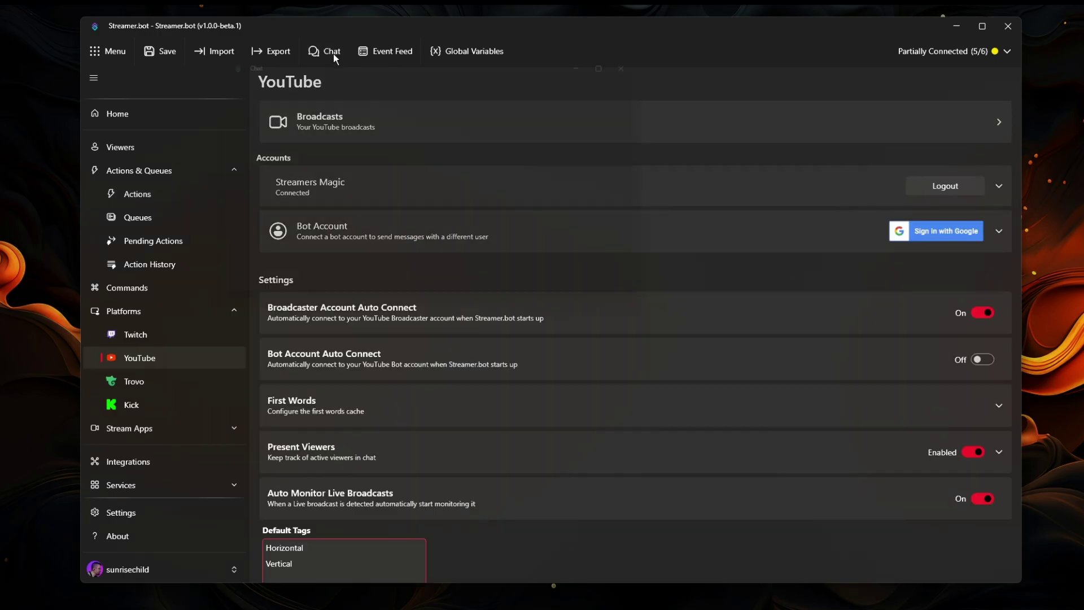
# Step: Open the chat window, view its YouTube chat and close the window
pyautogui.click(330, 52)
pyautogui.click(320, 78)
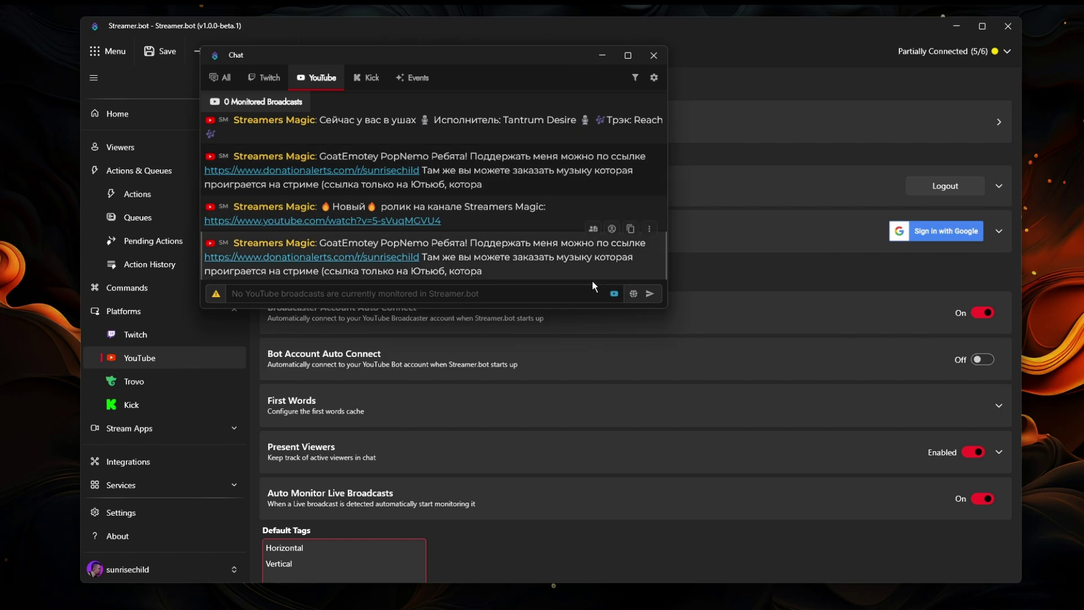
pyautogui.click(764, 55)
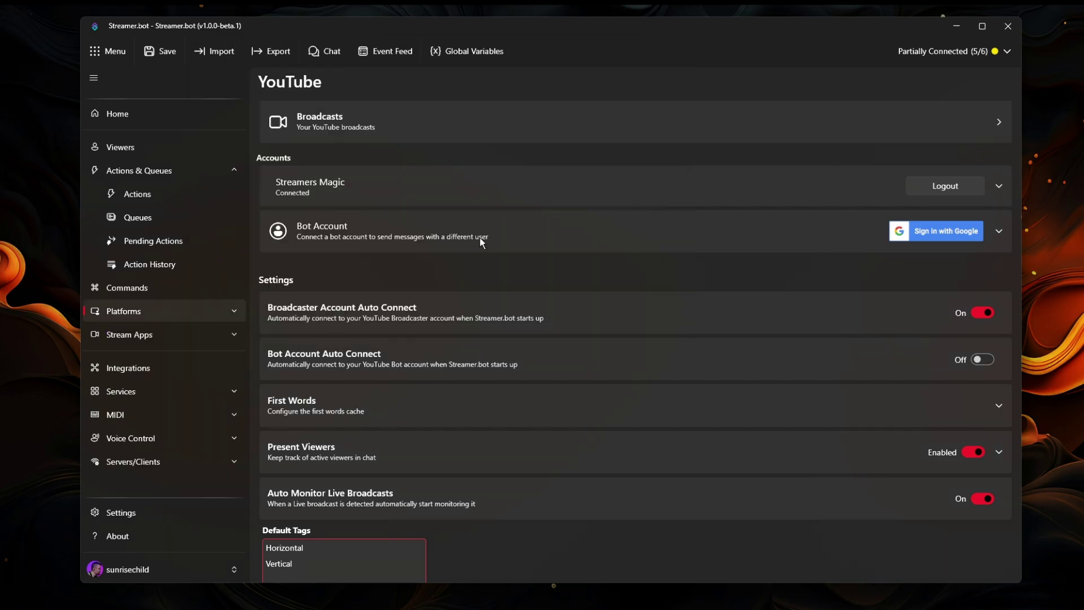
# Step: Review the HTTP Server settings among the servers and clients, and expand the list of services
pyautogui.click(233, 461)
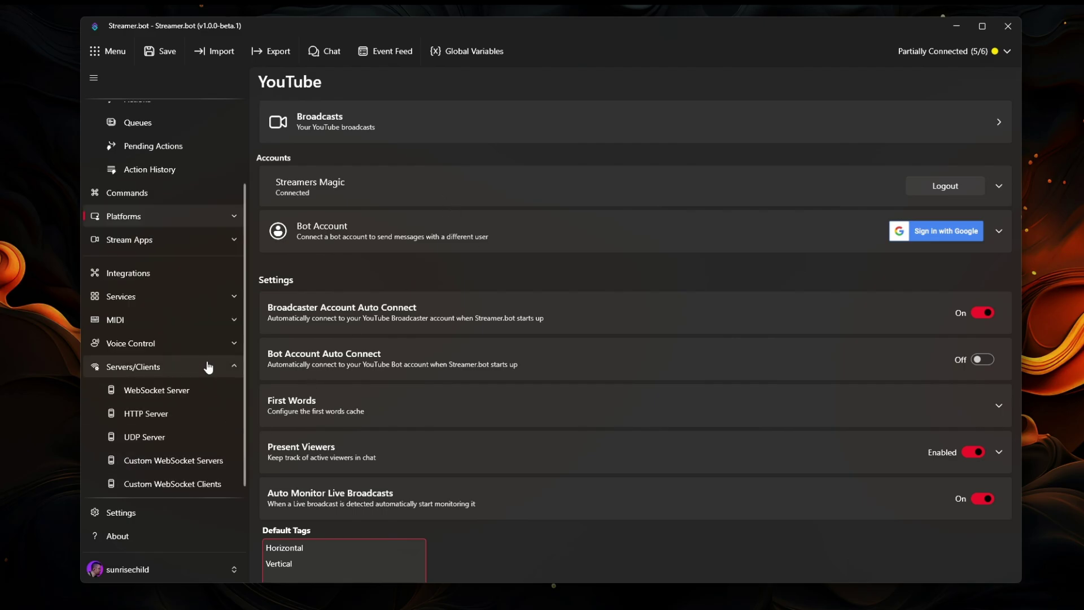
pyautogui.click(174, 406)
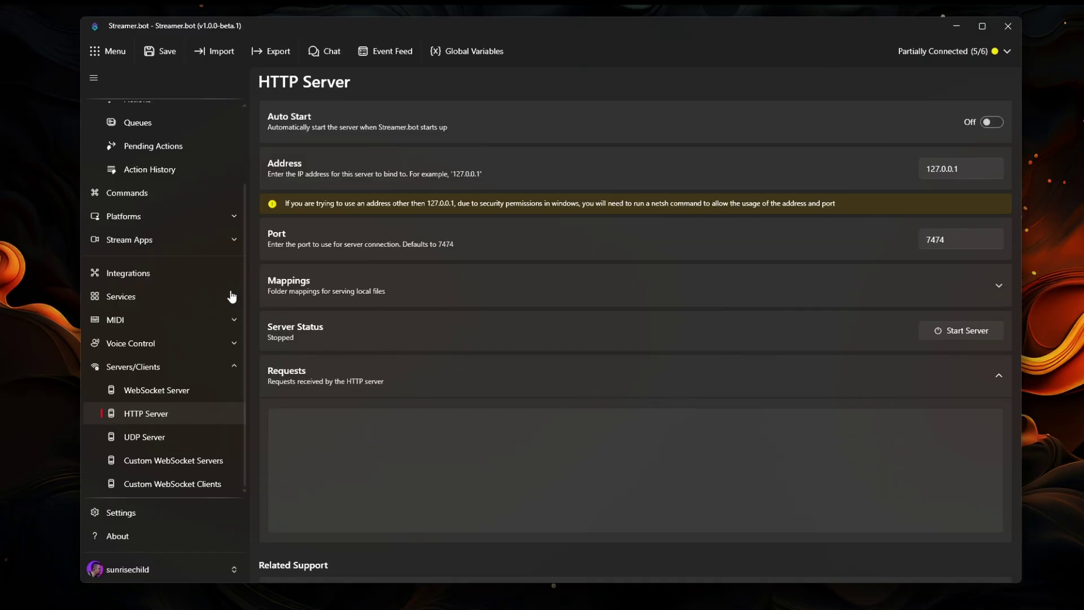
pyautogui.click(231, 298)
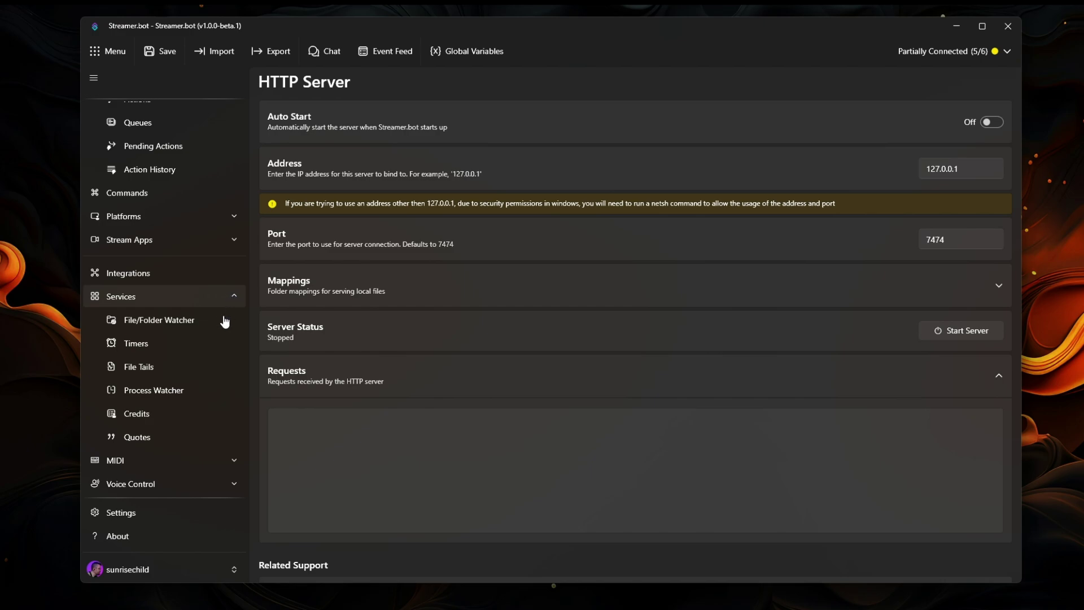